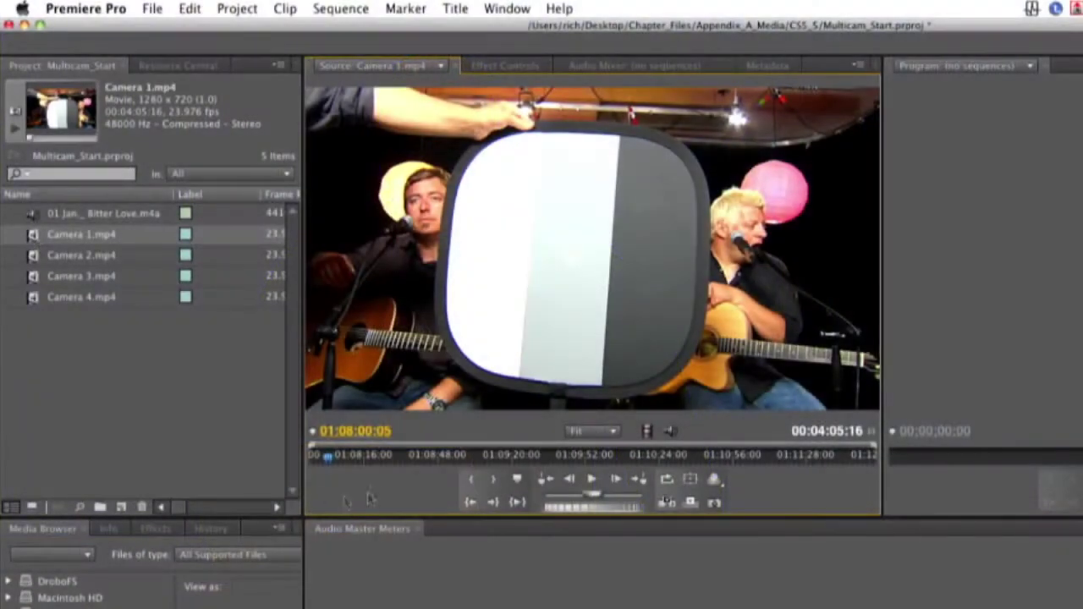
In the Camera 1.mp4 source, mark an In point at the clapperboard frame 01:08:23:08 and set numbered clip marker 0 there.
drag(336, 463, 384, 461)
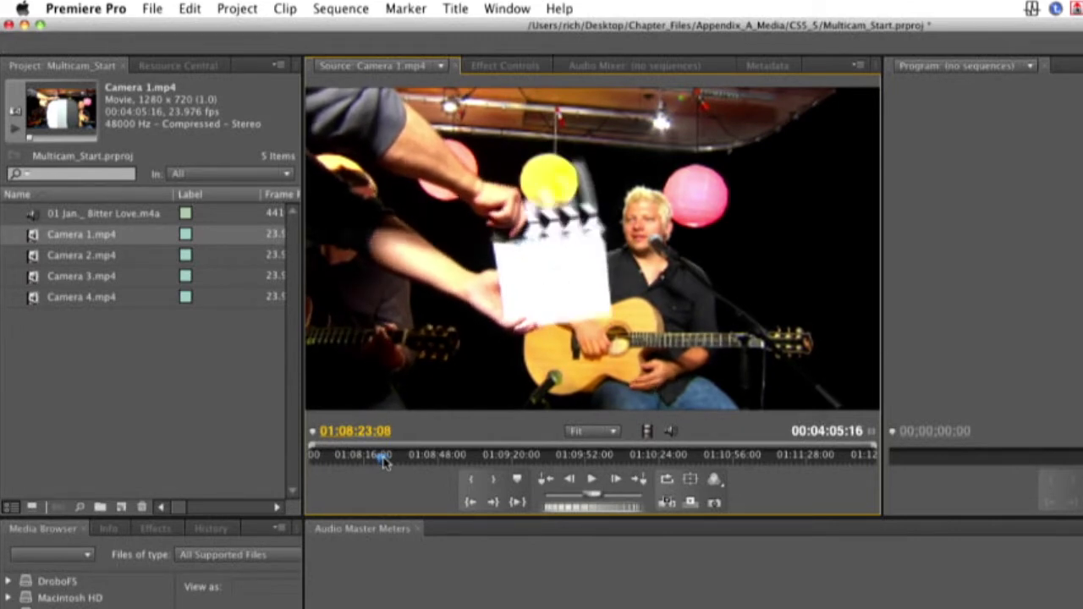
key(i)
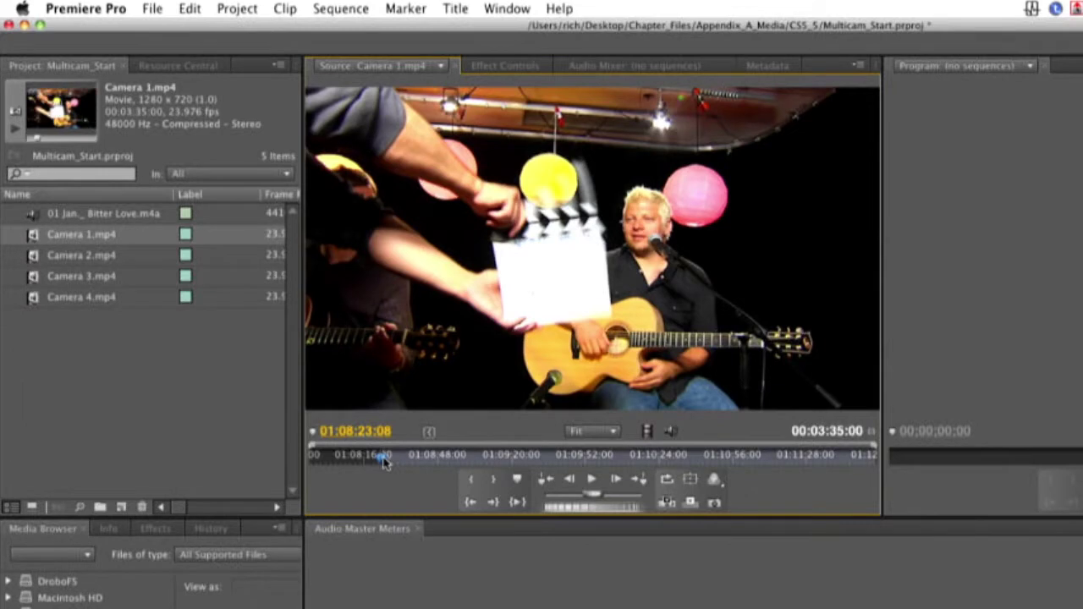
click(295, 7)
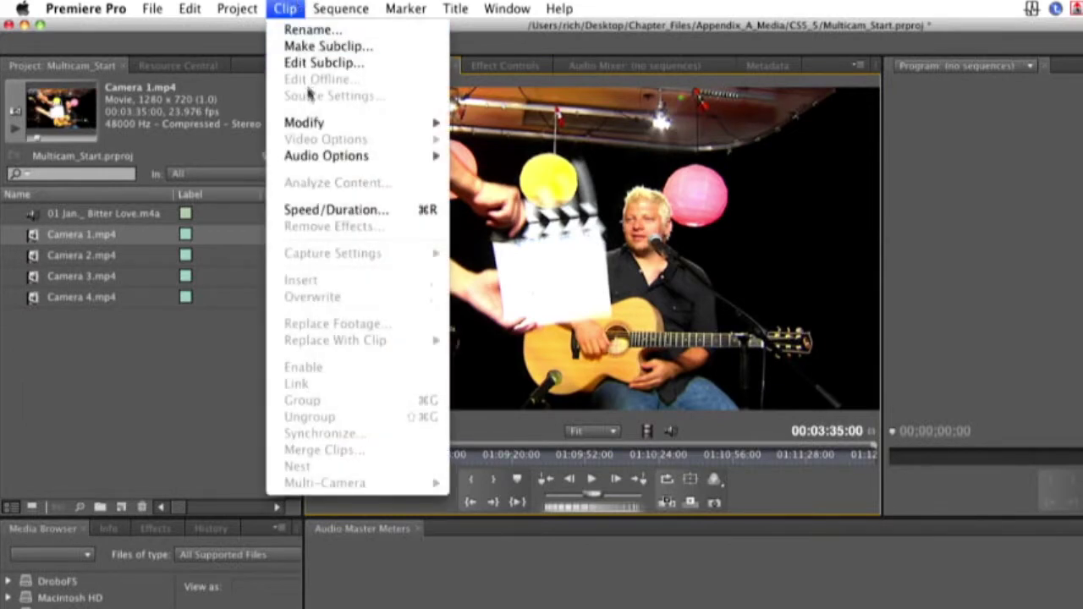
mouse_move(386, 5)
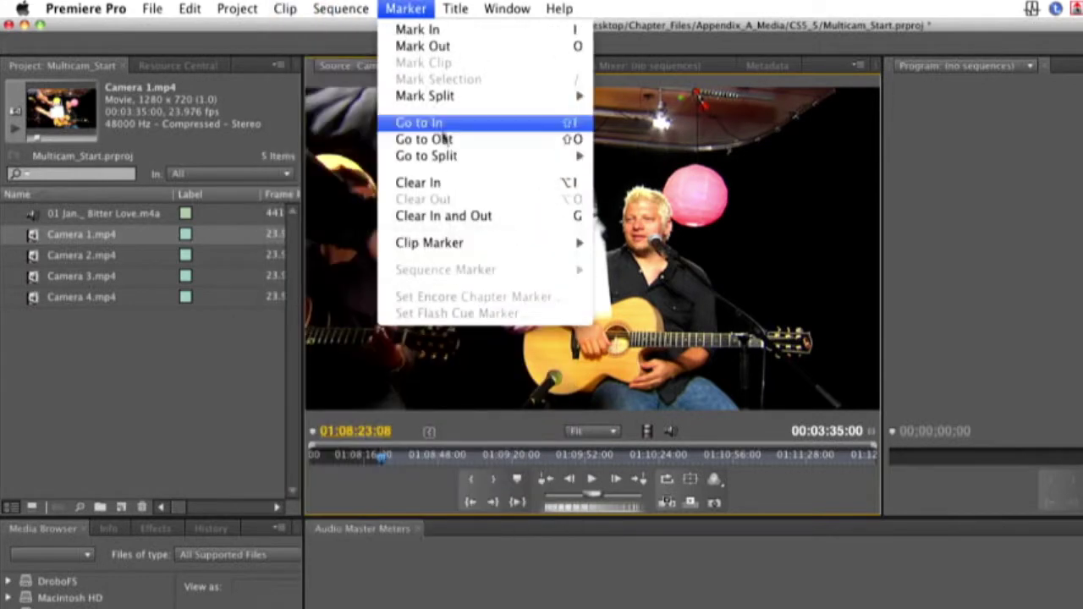
mouse_move(451, 249)
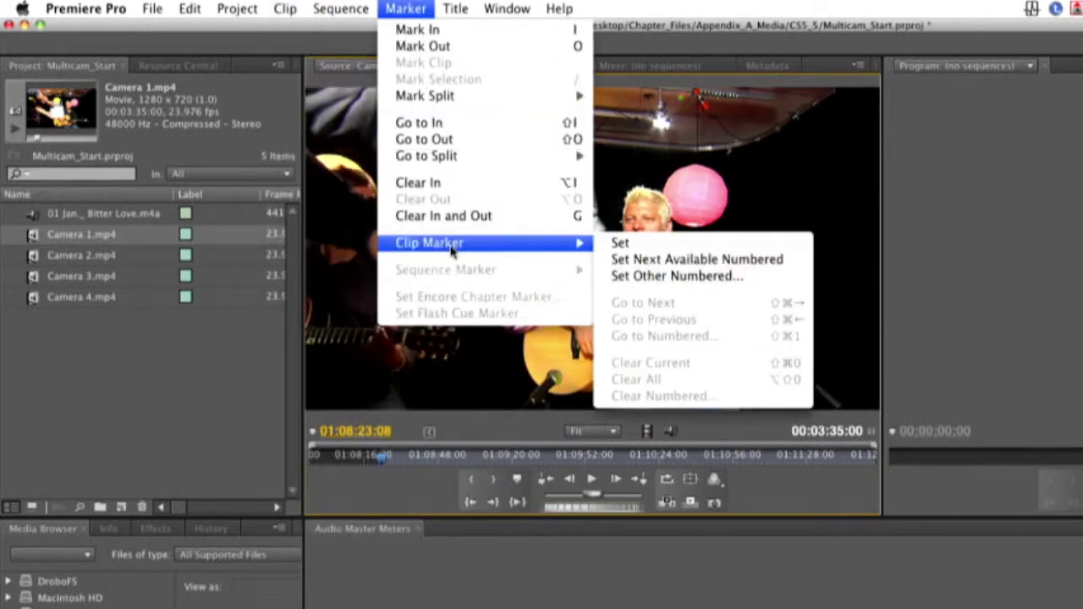
click(735, 276)
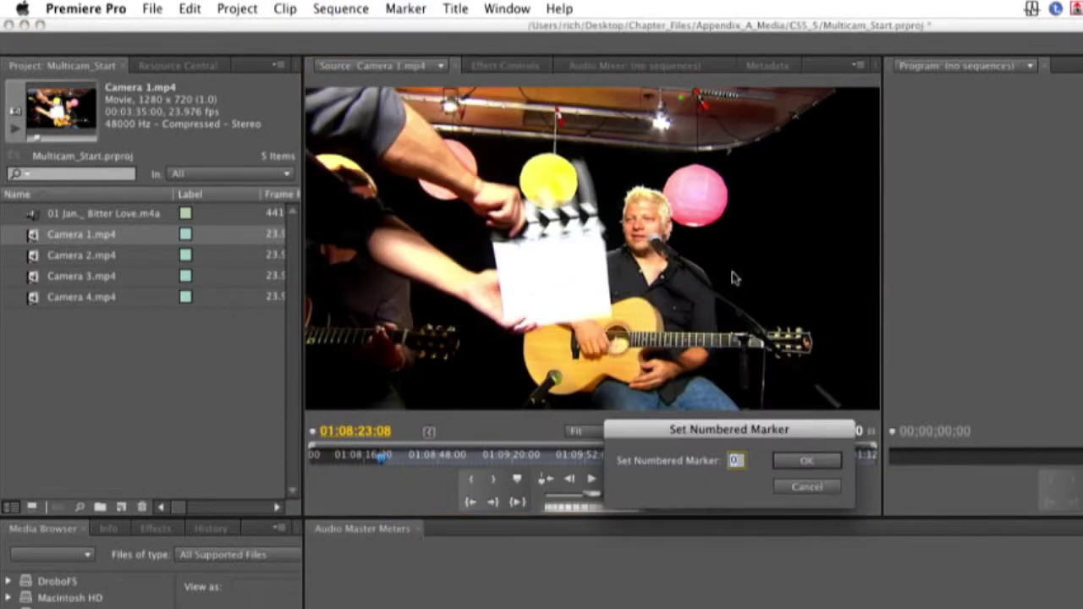
key(Return)
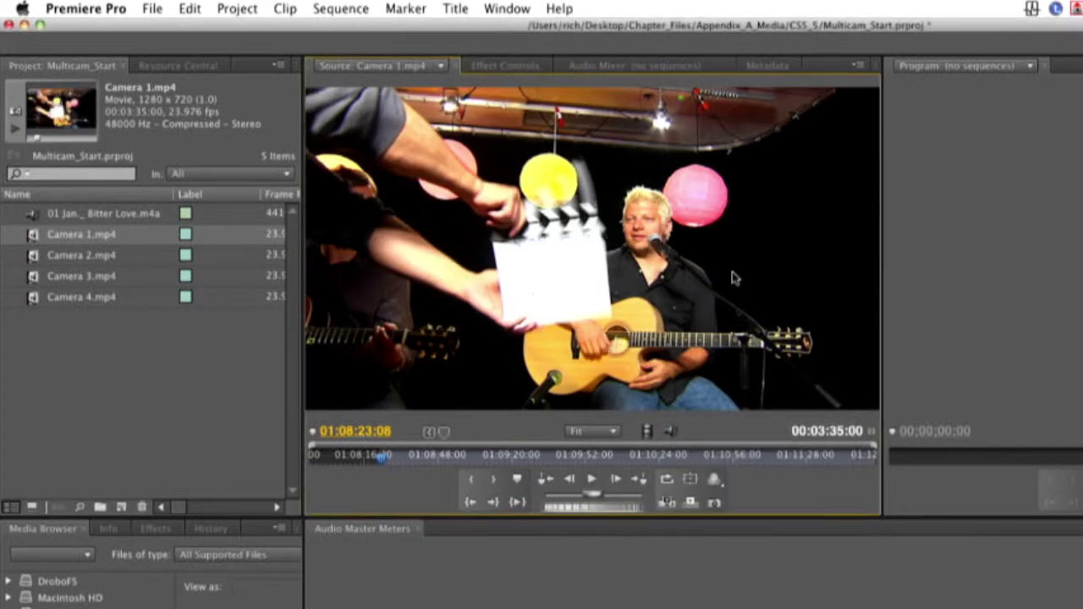
Open Camera 2.mp4 in the source monitor and set numbered clip marker 0 at the clapperboard frame 01:09:40:21.
double_click(32, 259)
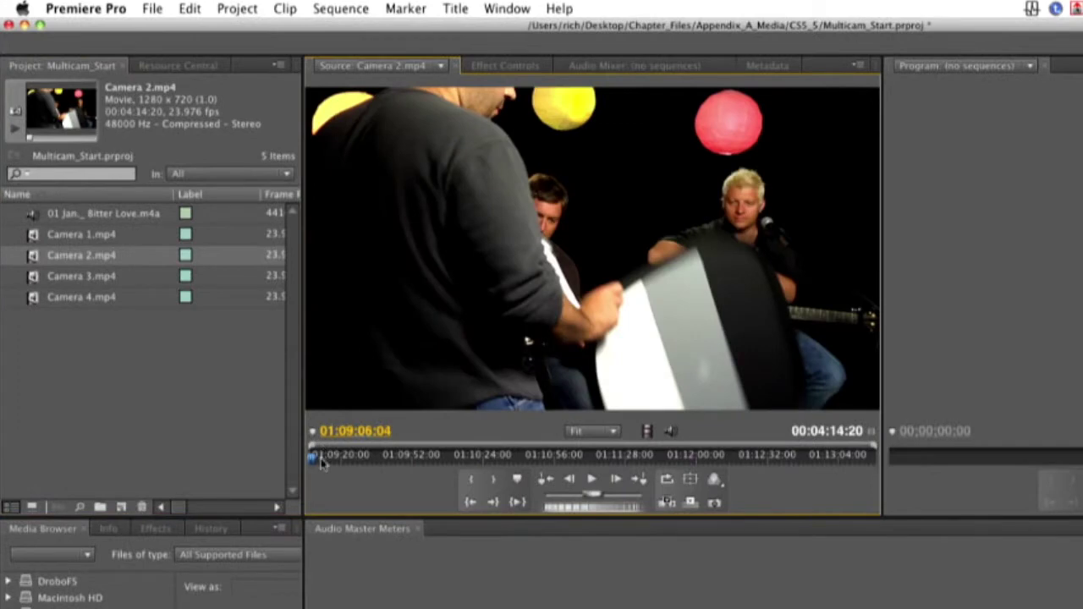
drag(319, 454, 392, 464)
click(405, 9)
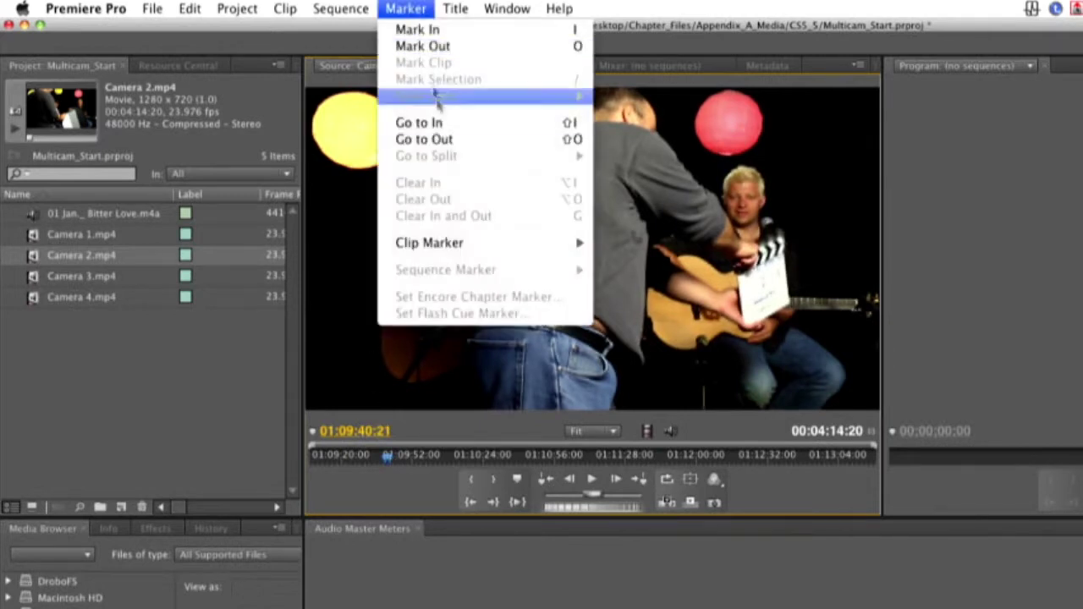
mouse_move(450, 245)
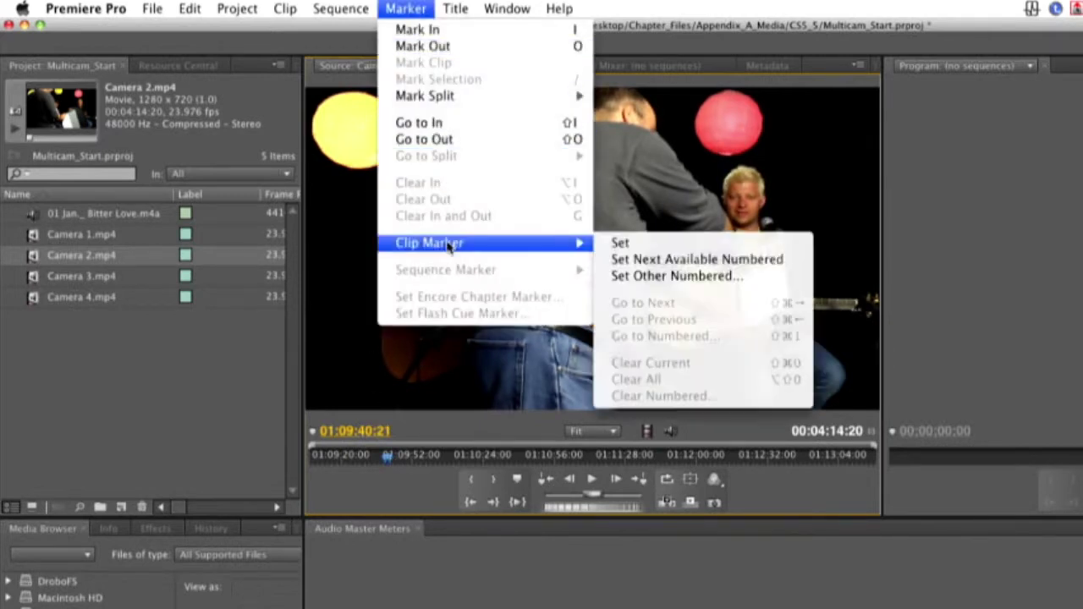
click(689, 278)
key(Return)
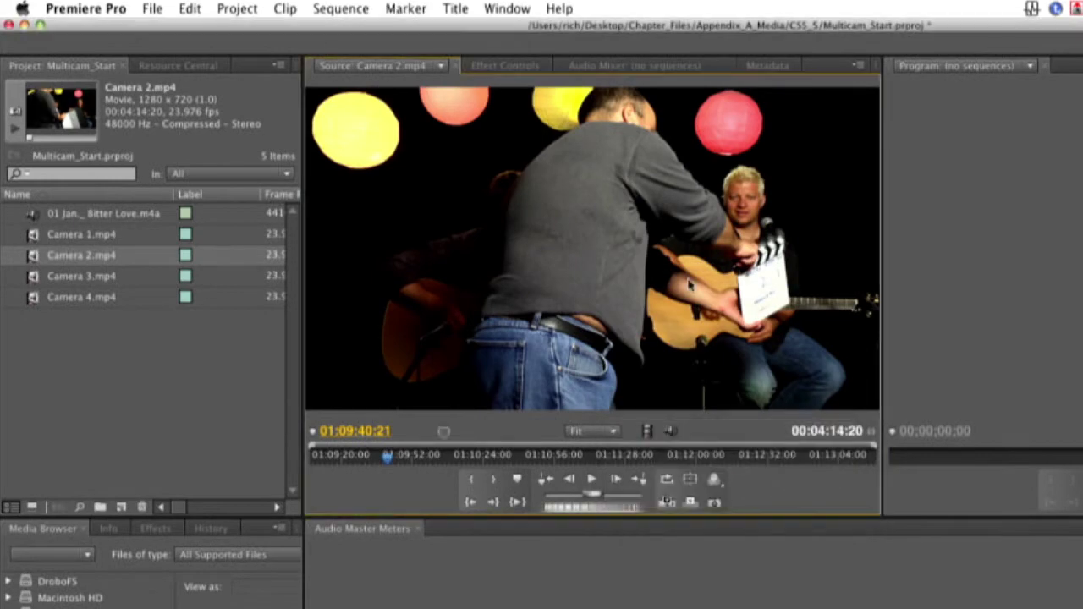
Open Camera 3.mp4 in the source monitor and set numbered clip marker 0 at the clapperboard frame 01:09:11:03.
double_click(34, 277)
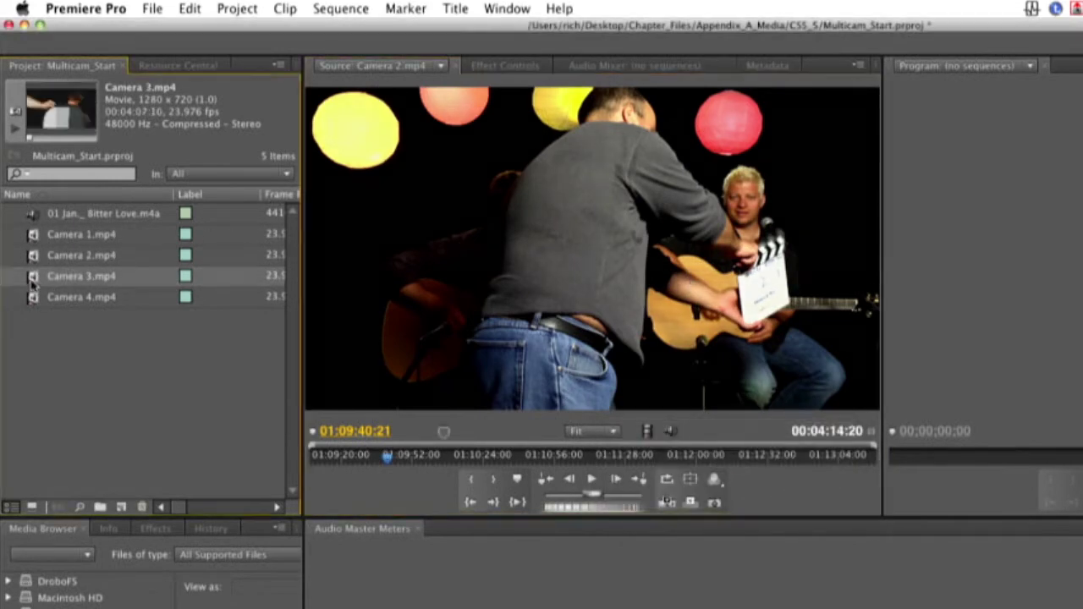
drag(345, 461, 381, 463)
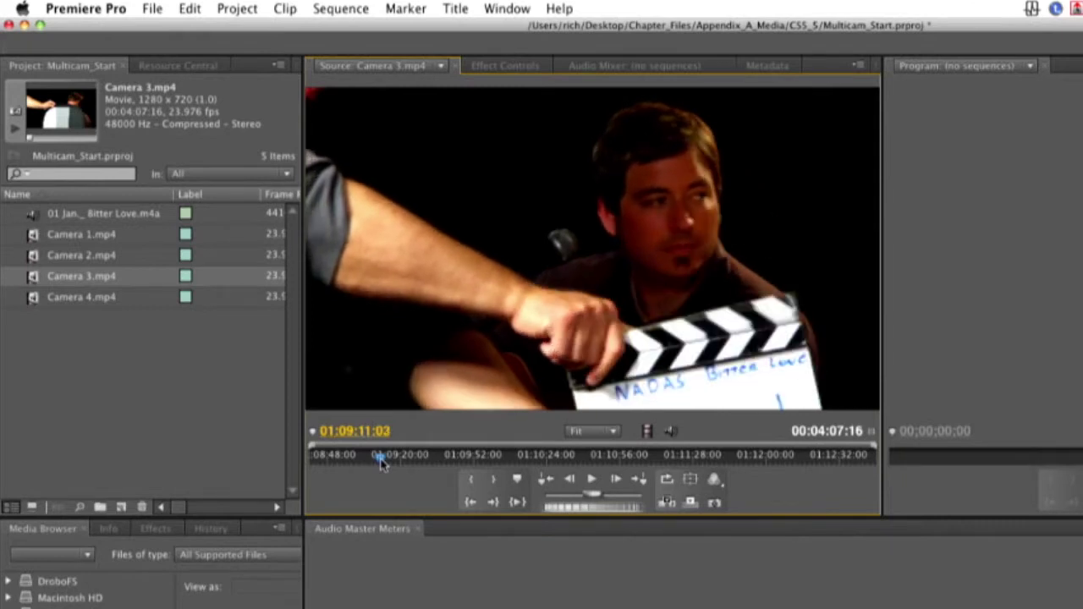
click(406, 9)
mouse_move(455, 243)
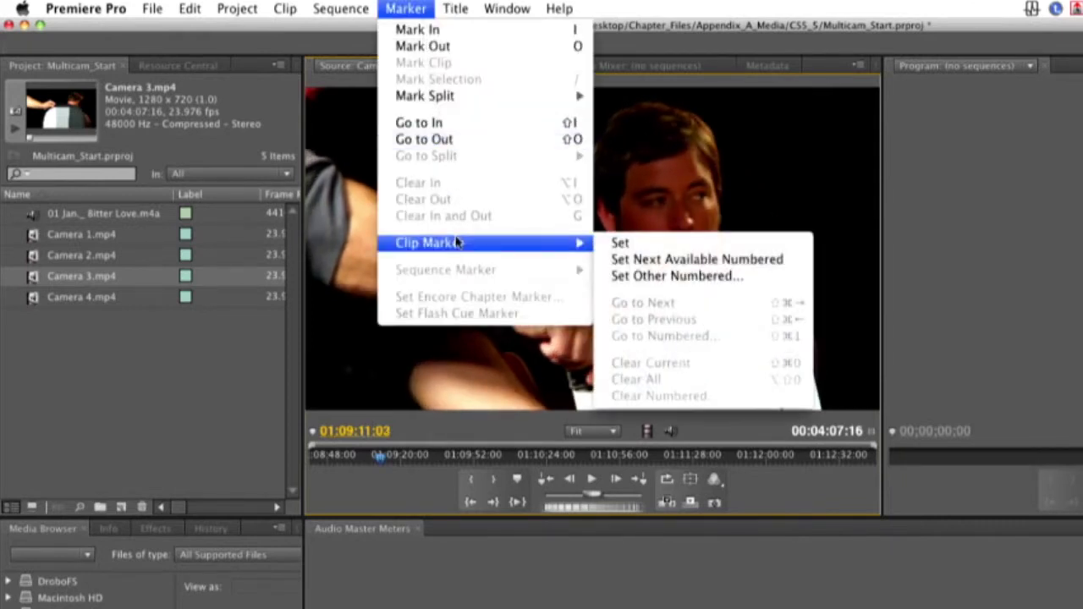
click(684, 277)
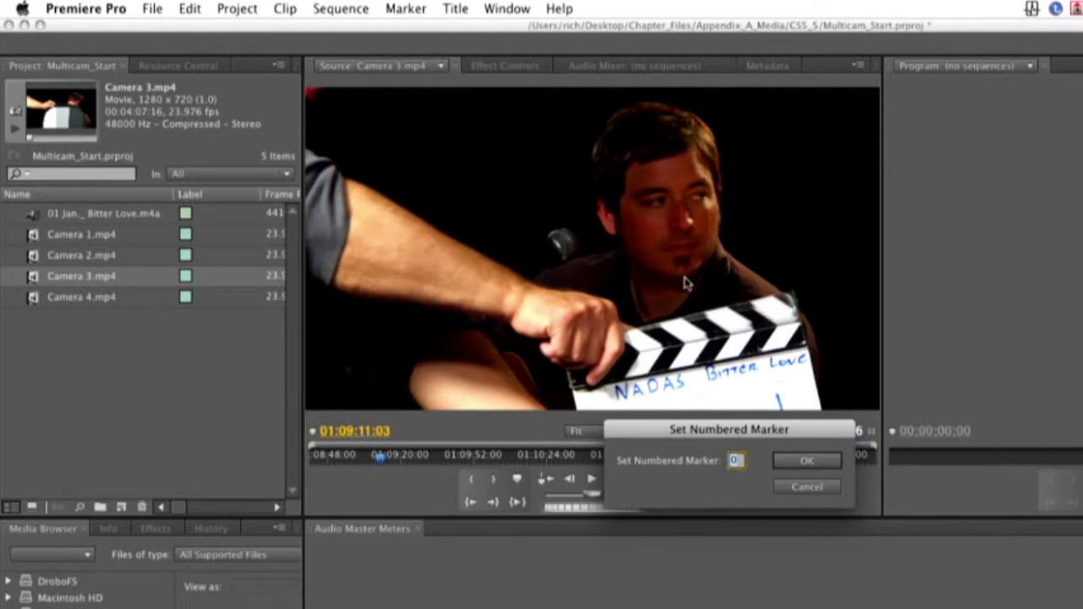
key(Return)
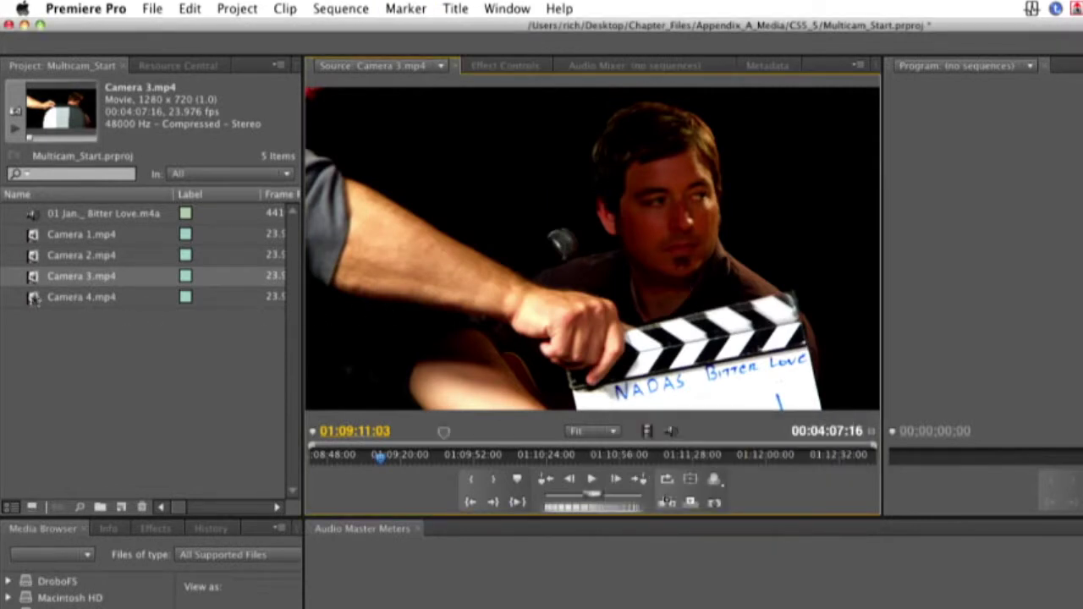
Open Camera 4.mp4 in the source monitor and park the playhead on the exact clapperboard closing frame, 01:08:37:07.
double_click(34, 298)
click(326, 466)
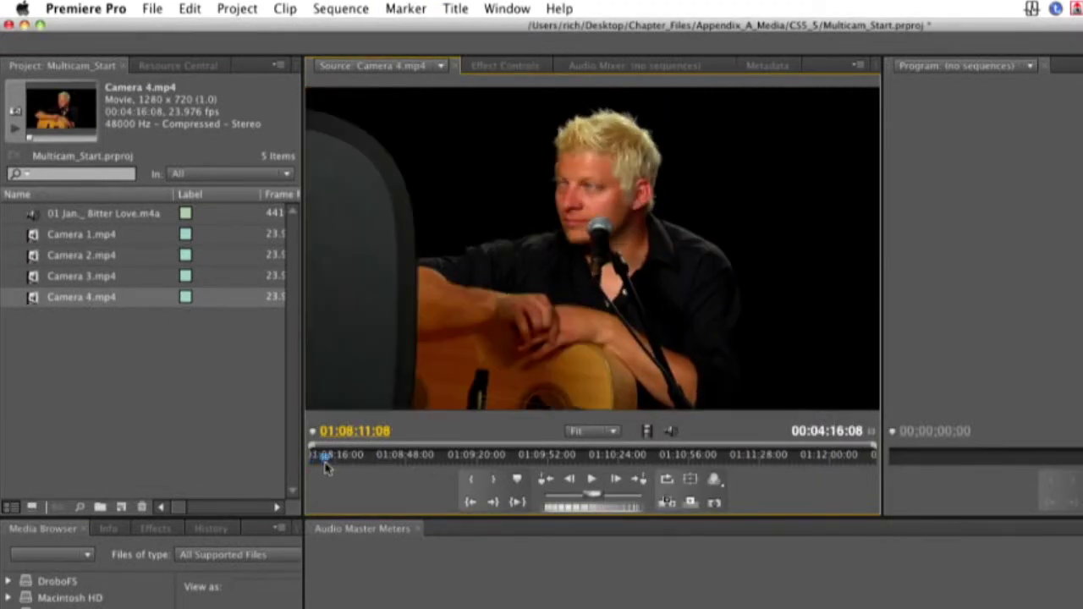
drag(325, 467, 378, 474)
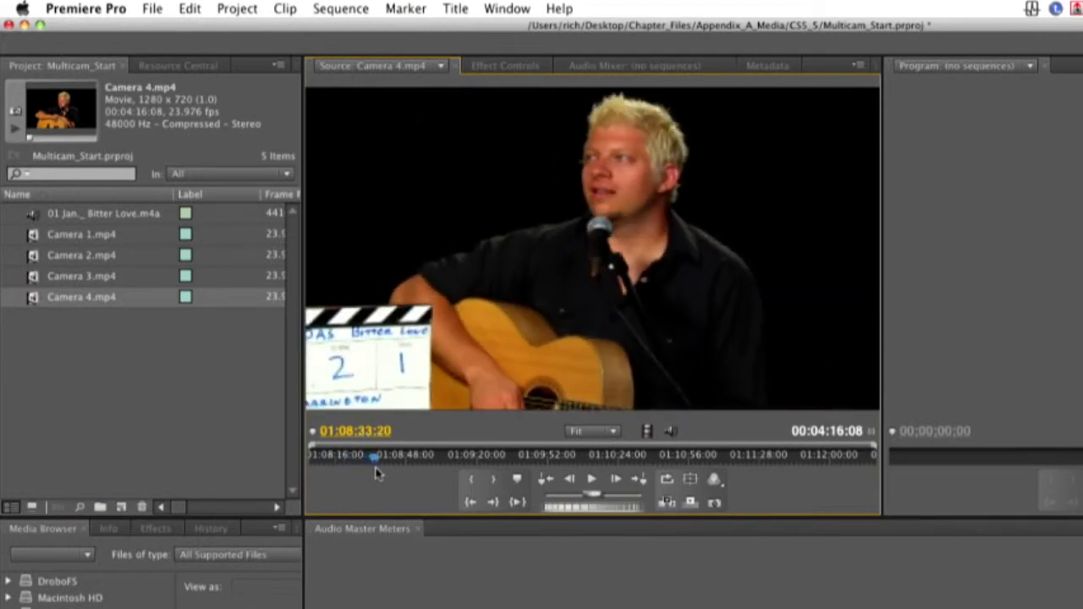
key(space)
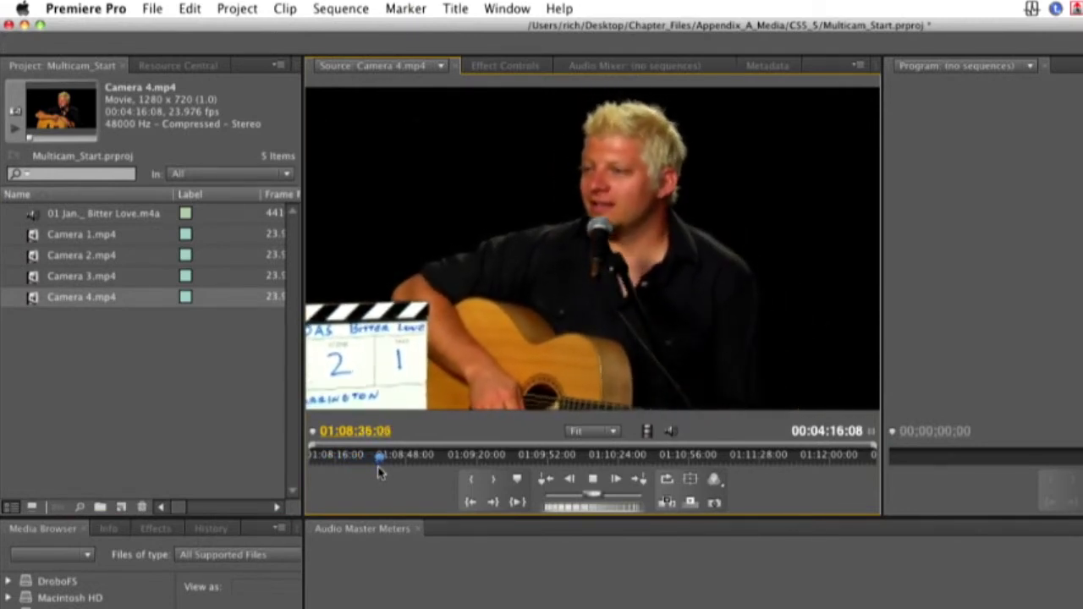
key(space)
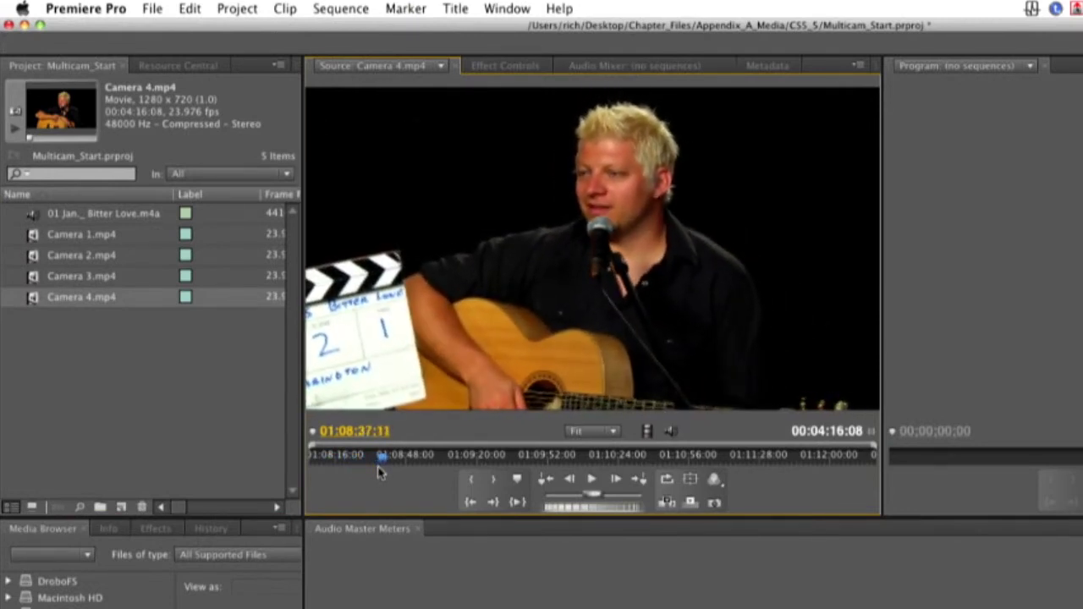
key(Left)
key(Left)
key(Left)
key(Left)
key(Left)
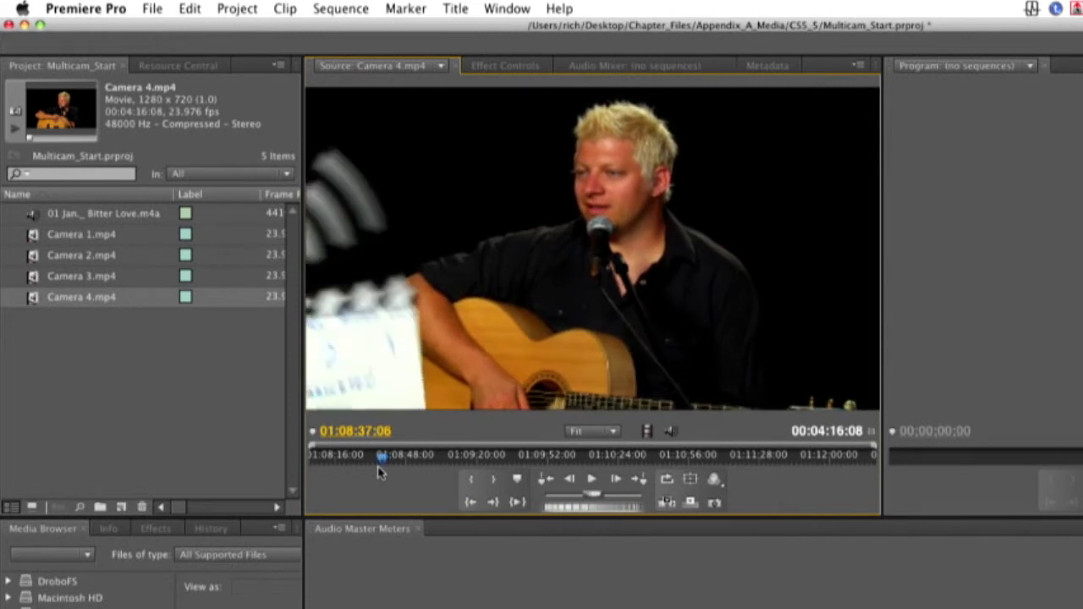
key(Right)
Set numbered clip marker 0 on Camera 4.mp4 at the current clapperboard frame.
click(404, 9)
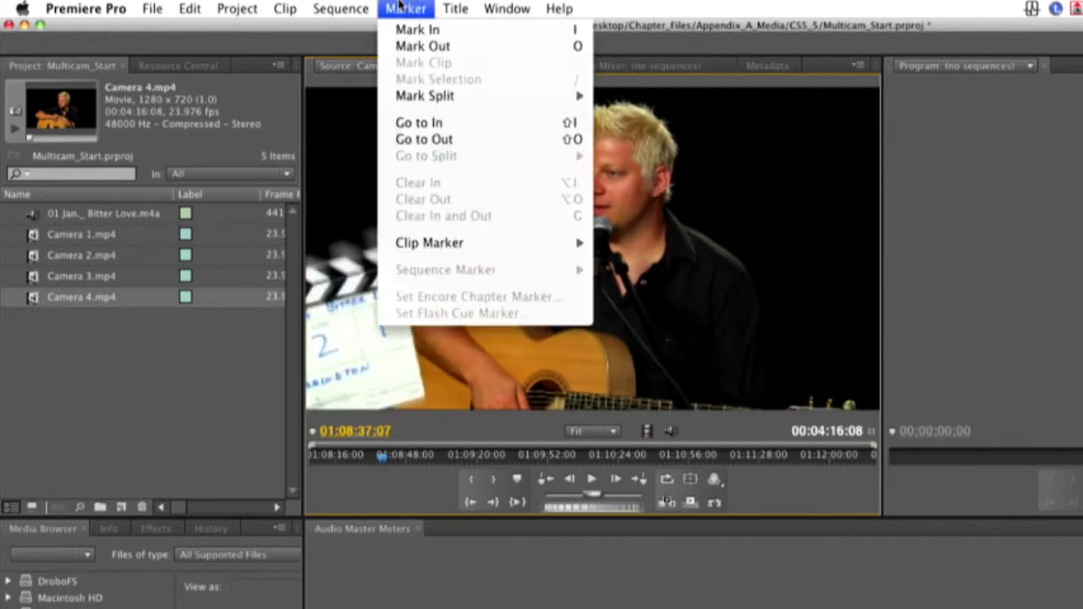
mouse_move(508, 243)
click(669, 280)
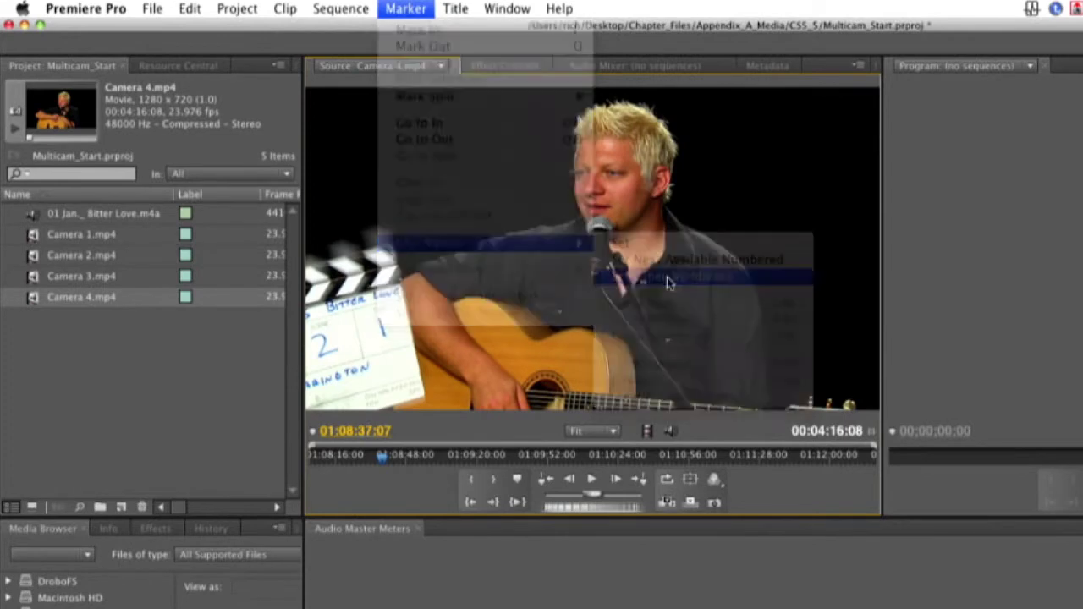
key(Return)
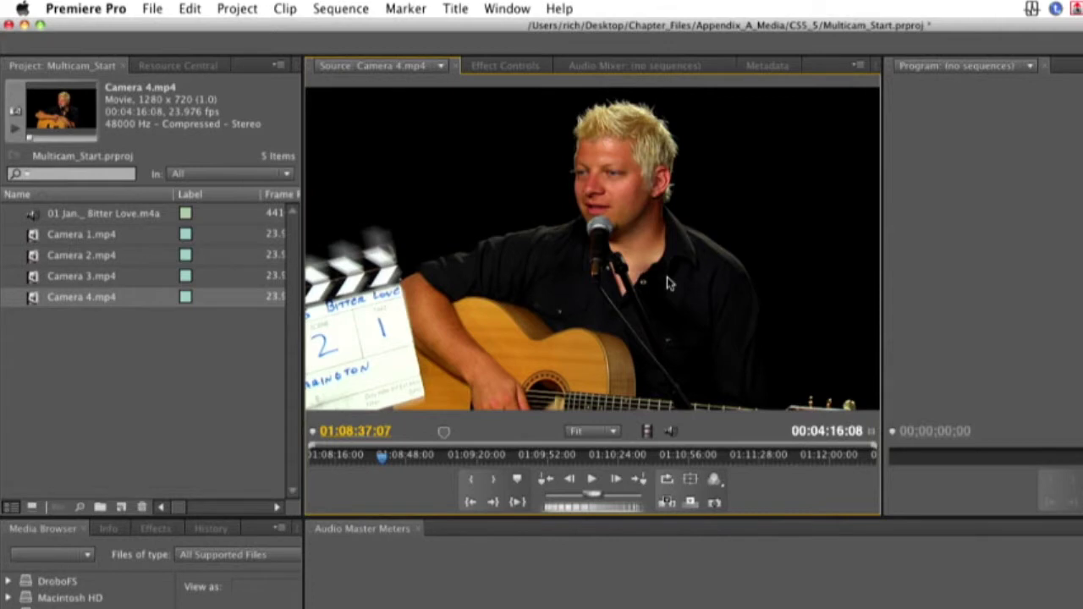
Create a new sequence from Camera 1.mp4 and stack Camera 2, 3 and 4 on Video 2, 3 and 4 at the sequence start.
click(33, 237)
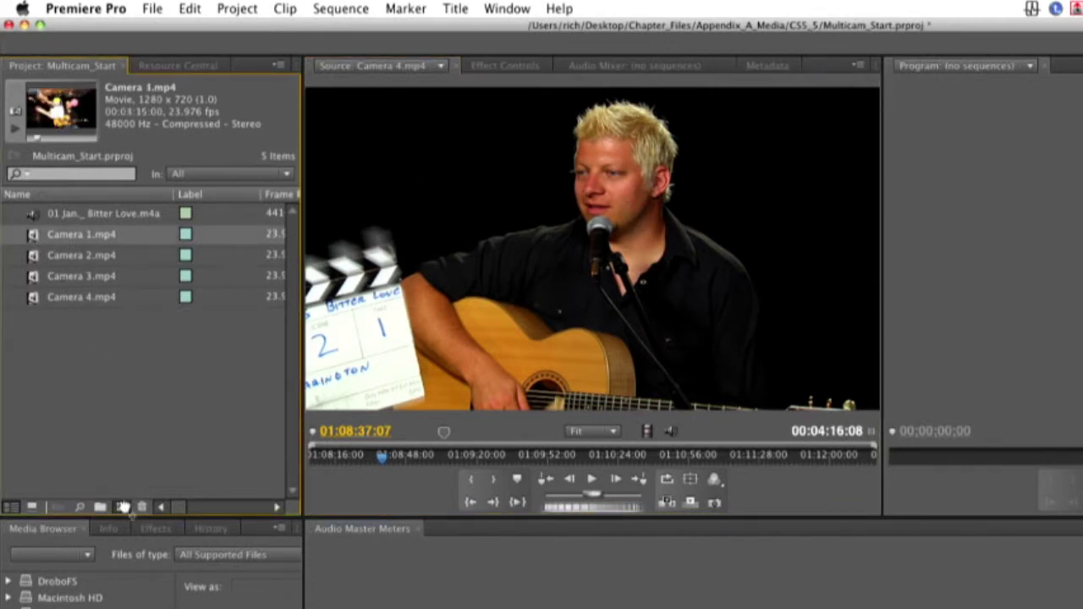
drag(123, 506, 125, 507)
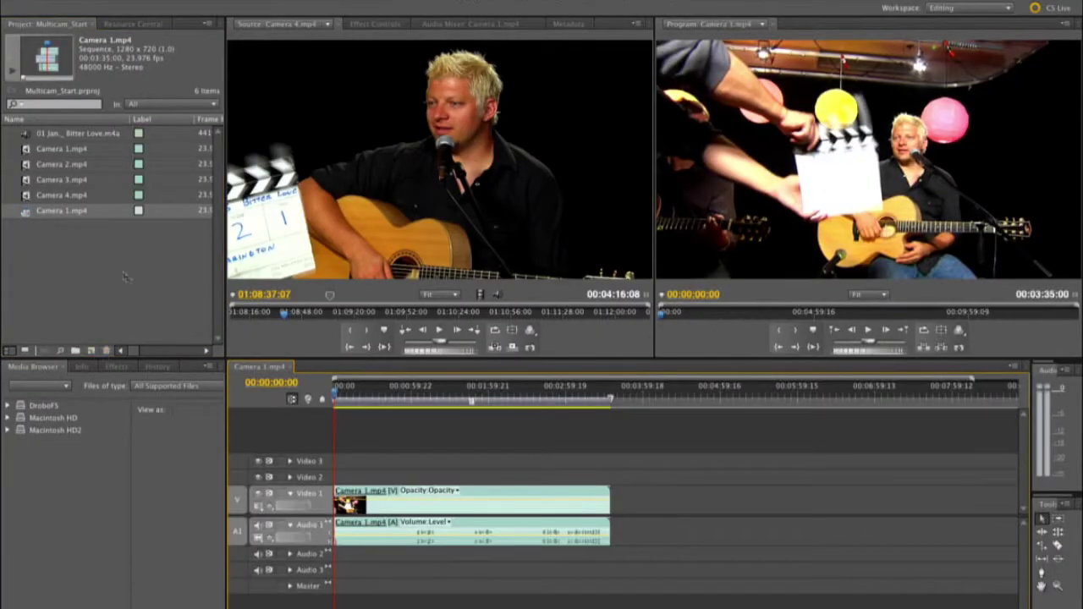
drag(26, 167, 332, 481)
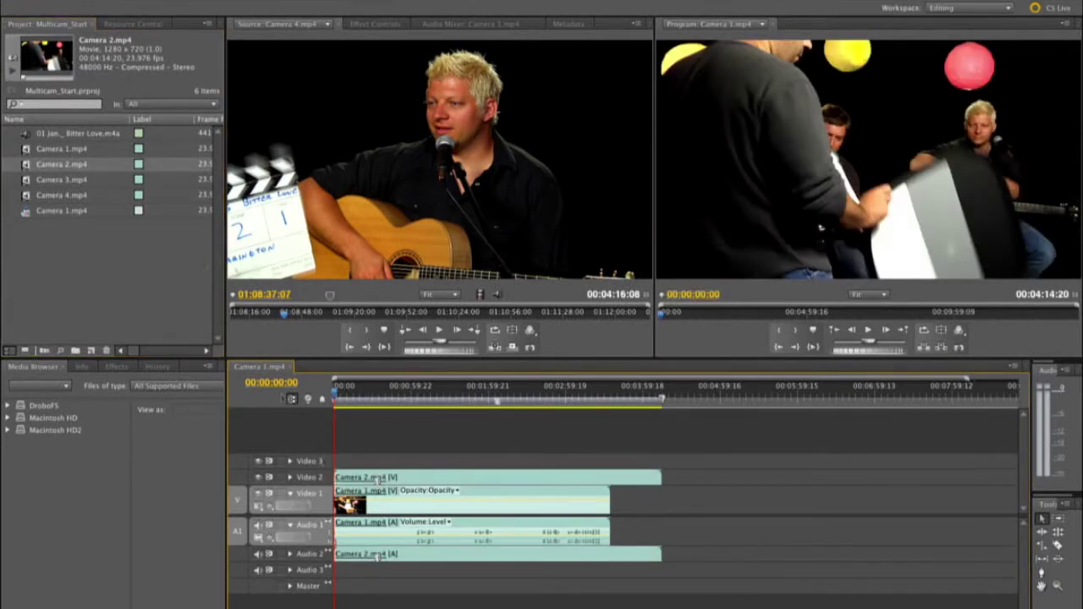
drag(25, 187, 342, 467)
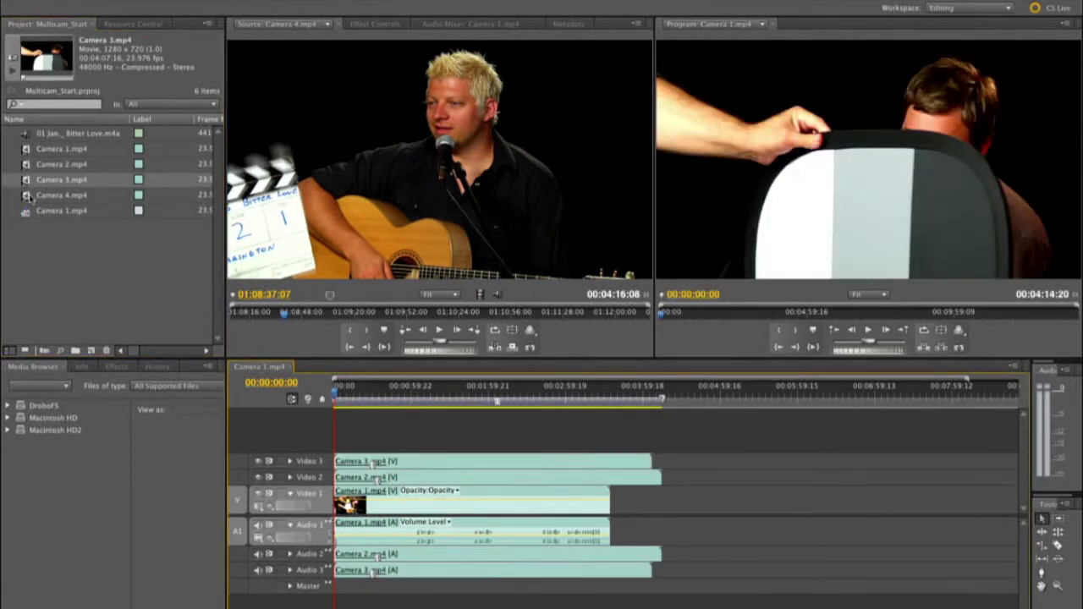
drag(28, 197, 337, 446)
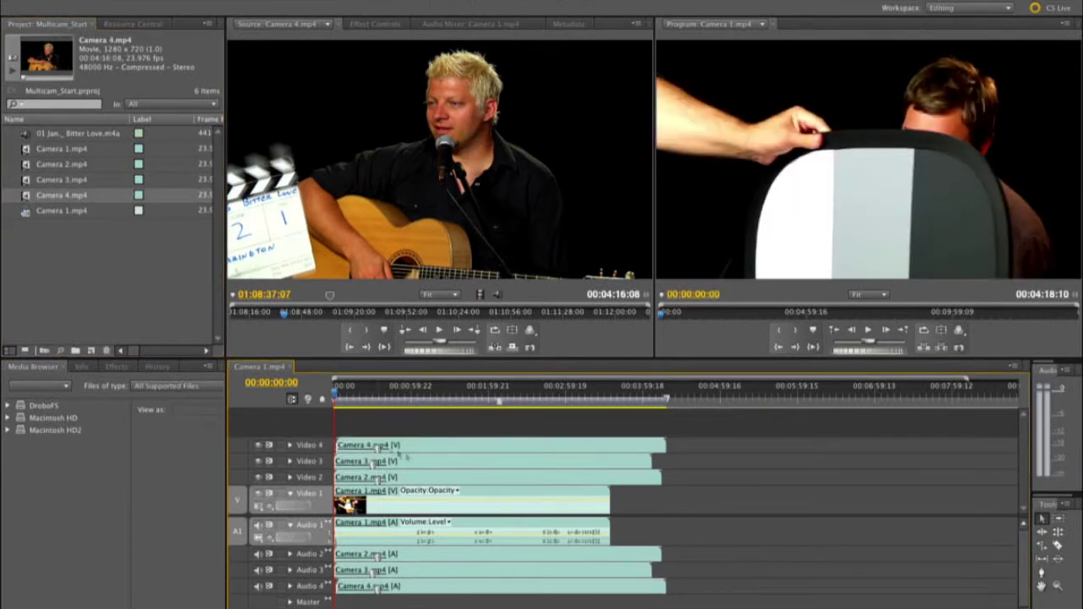
Select all the stacked camera clips and synchronize them by Numbered Clip Marker.
drag(478, 429, 395, 606)
right_click(466, 450)
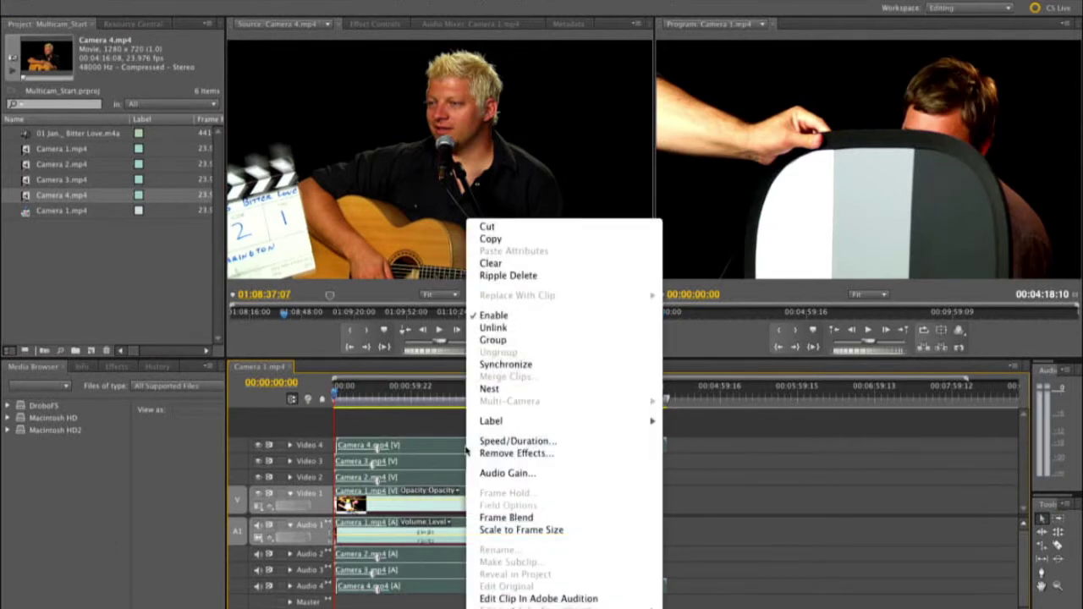
click(505, 366)
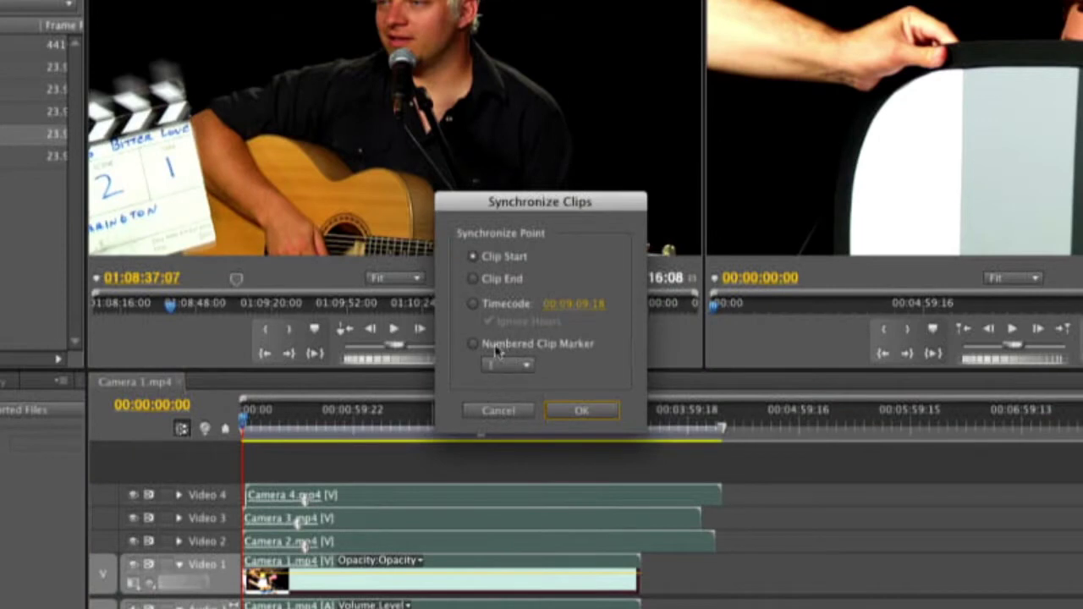
click(496, 347)
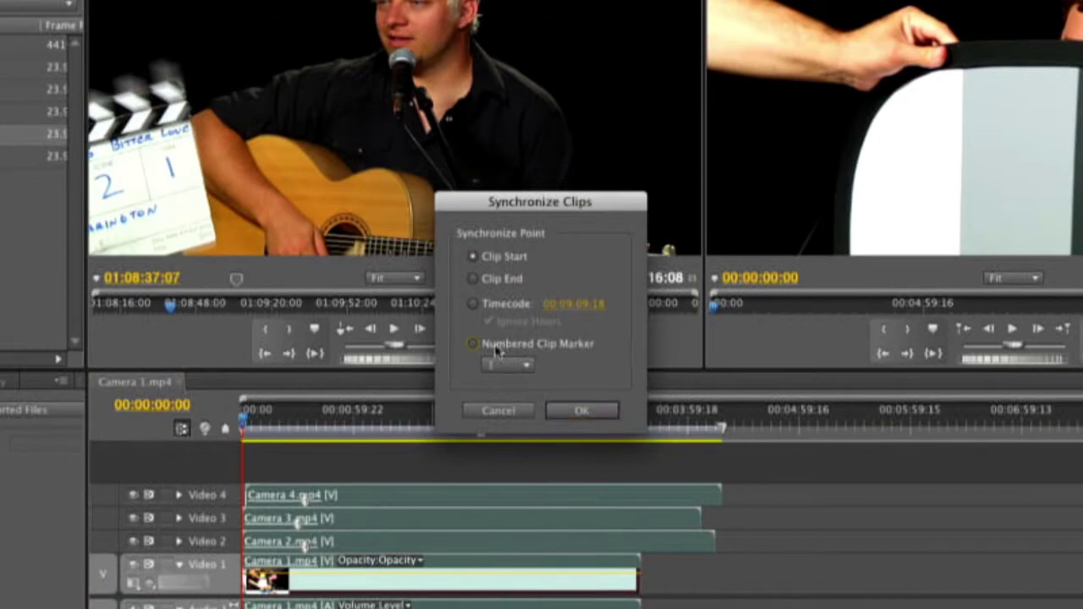
click(581, 412)
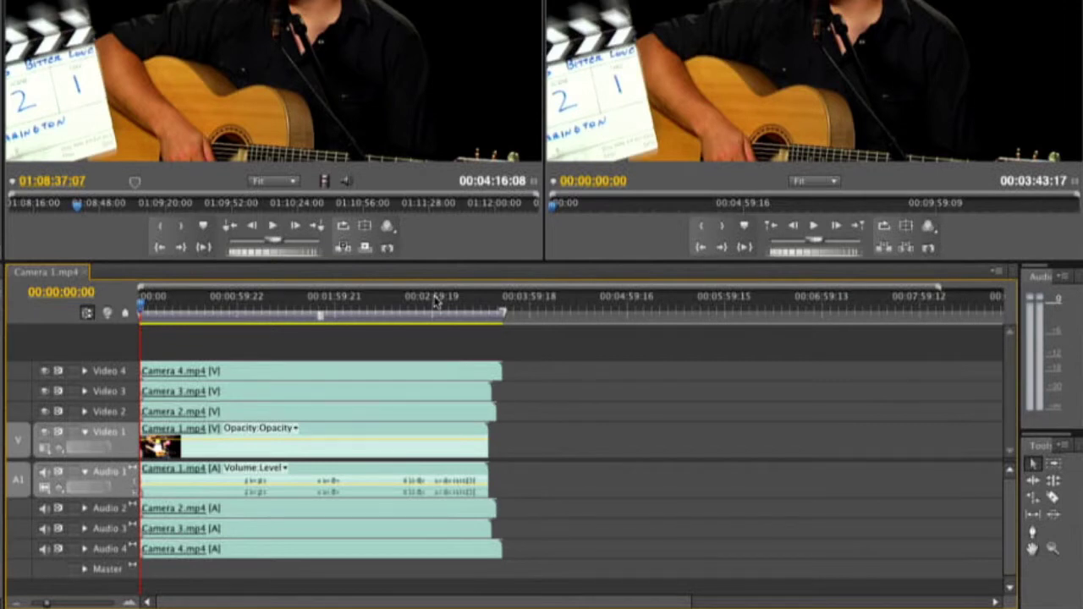
Move all synchronized camera clips together about 49 seconds forward in the sequence, and check frames near their start and end.
drag(496, 350, 349, 541)
drag(320, 380, 401, 378)
click(225, 313)
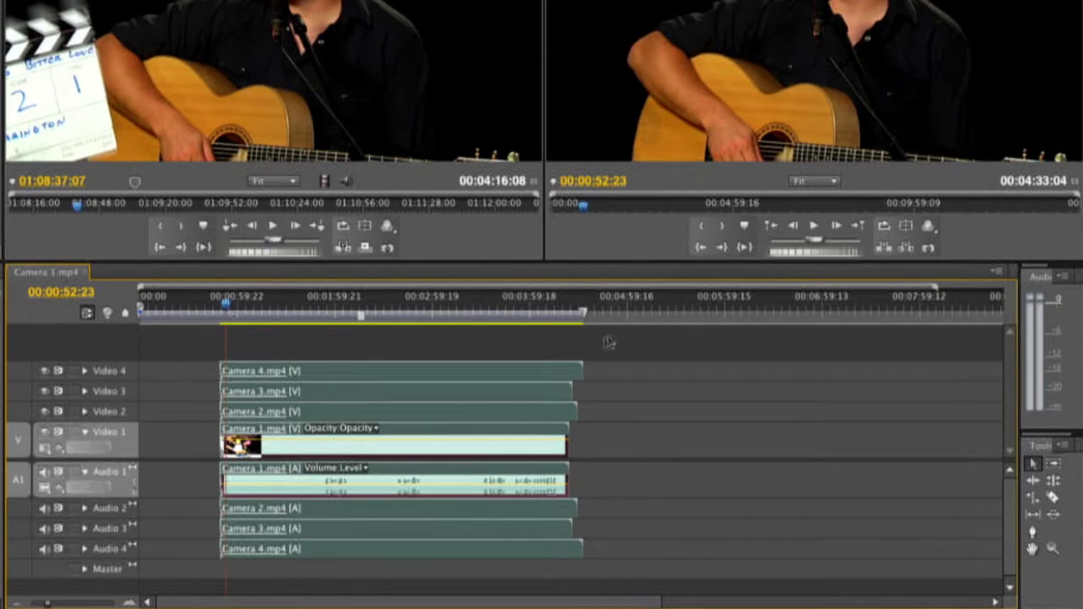
click(556, 322)
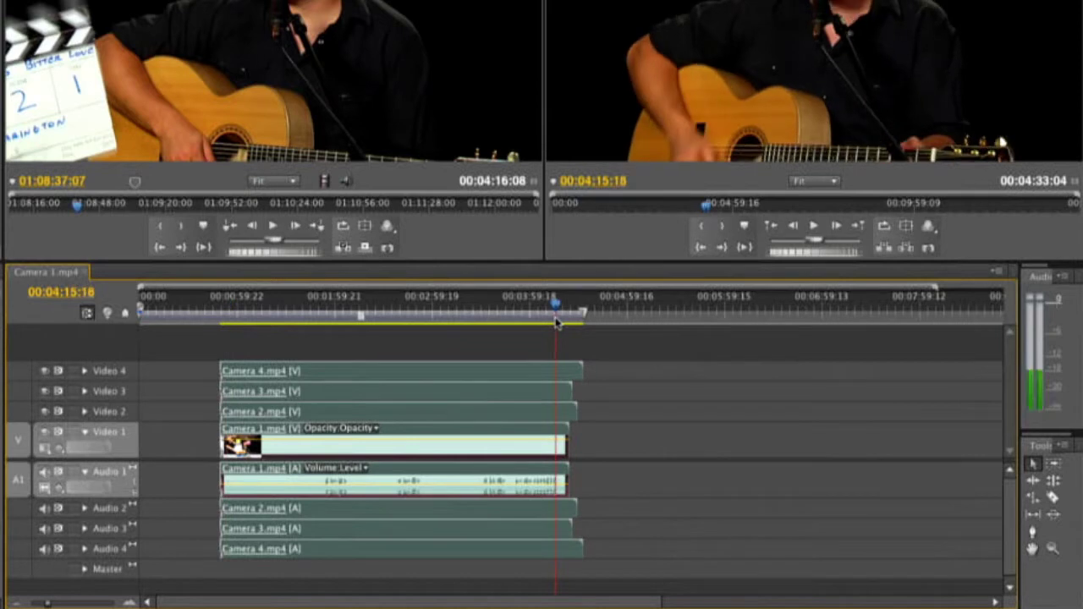
Cut all stacked camera clips at 00:04:15:18, delete the end pieces, and move the remaining clips together to the sequence start.
key(ctrl+shift+k)
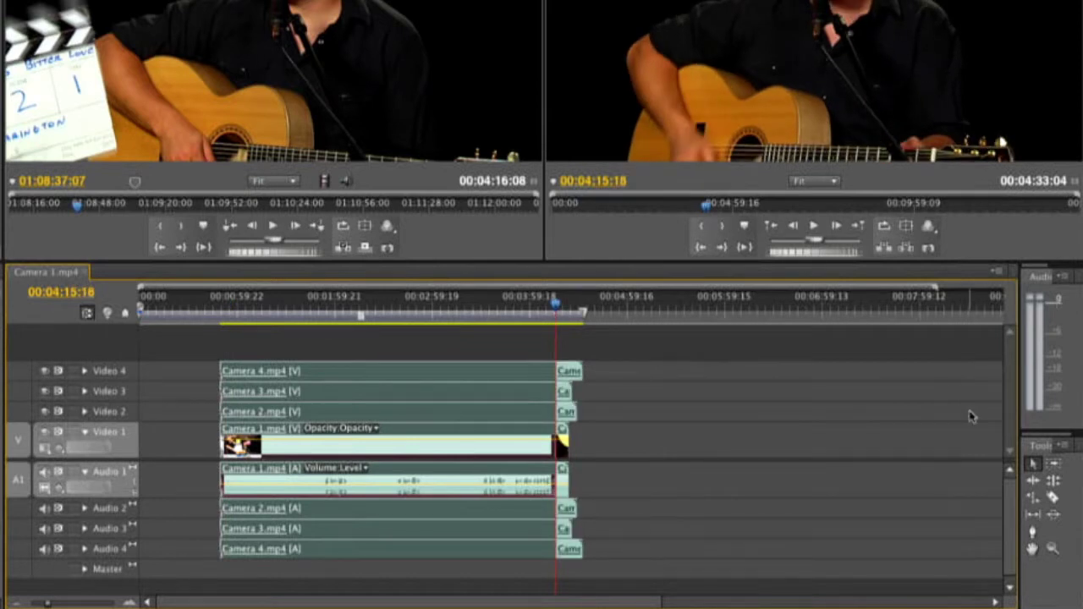
drag(632, 347, 557, 556)
key(Delete)
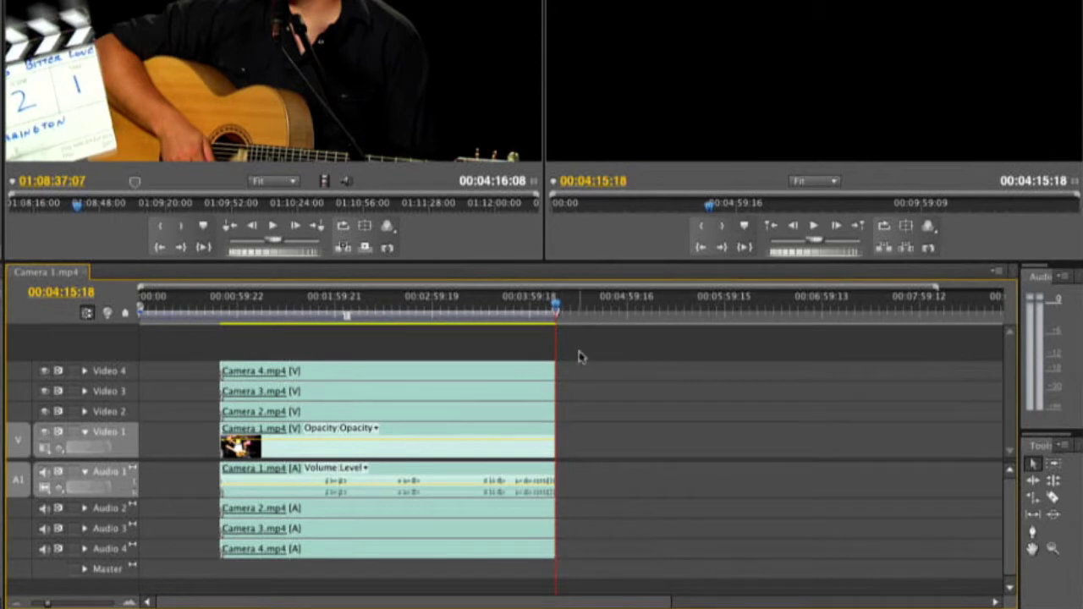
drag(579, 357, 415, 573)
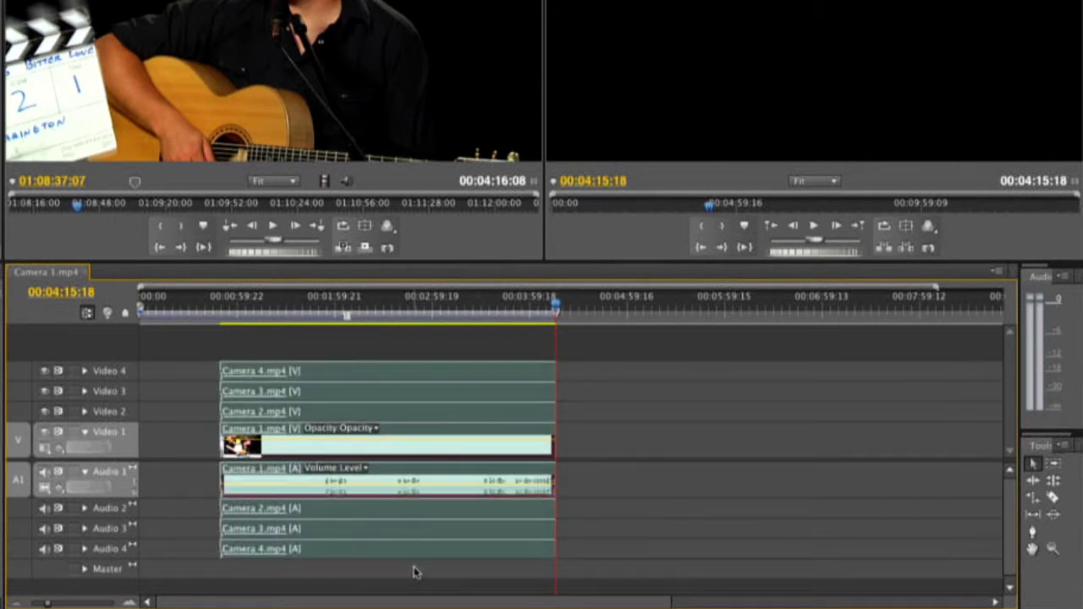
drag(337, 458, 254, 458)
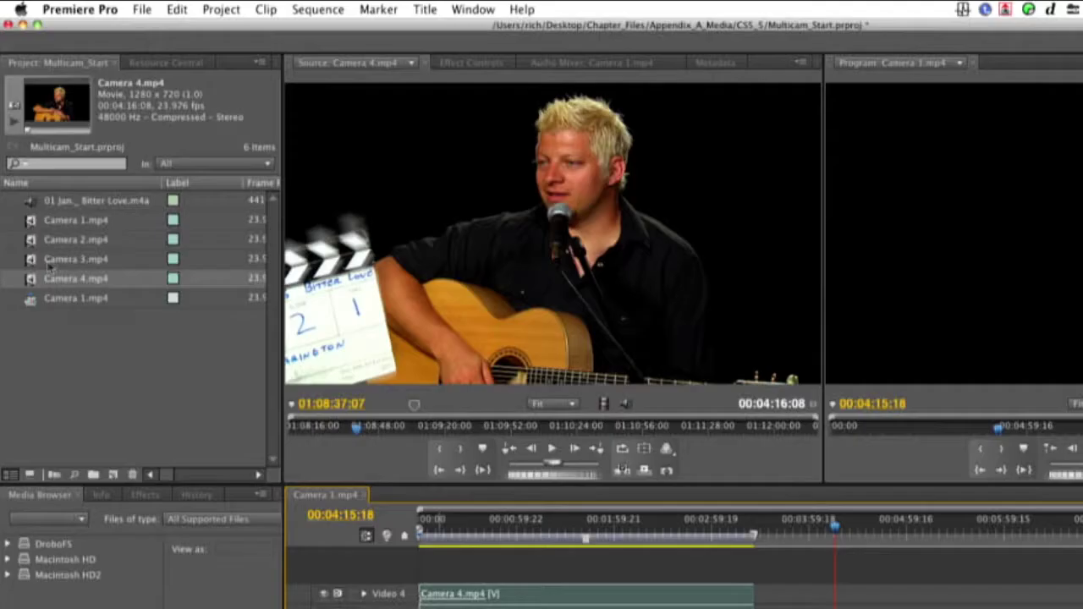
Rename the Camera 1.mp4 sequence in the project as Nest.
click(26, 303)
key(Return)
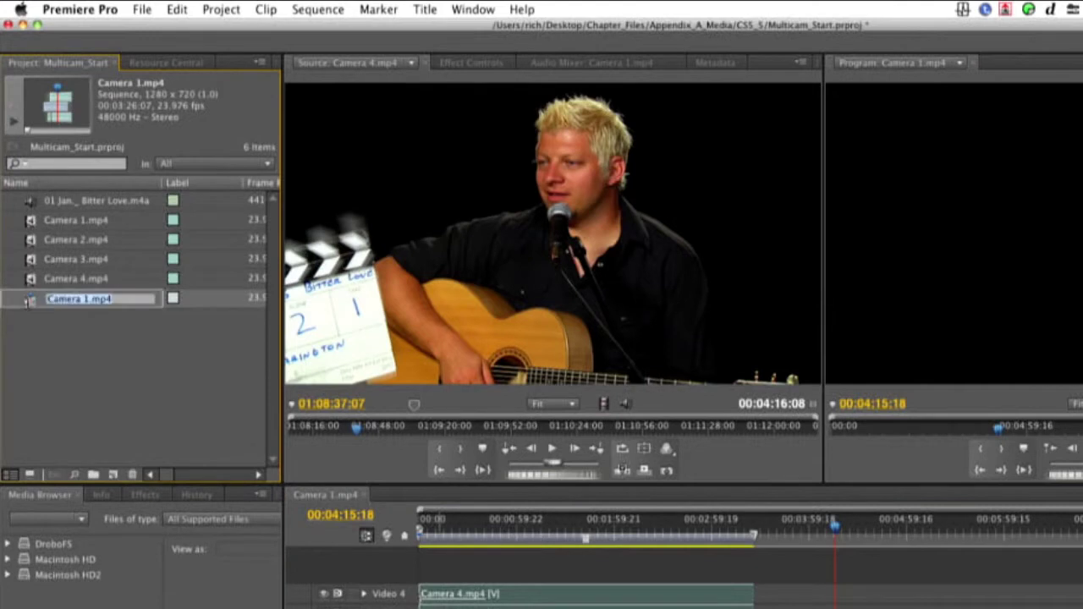
text(Nest)
key(Return)
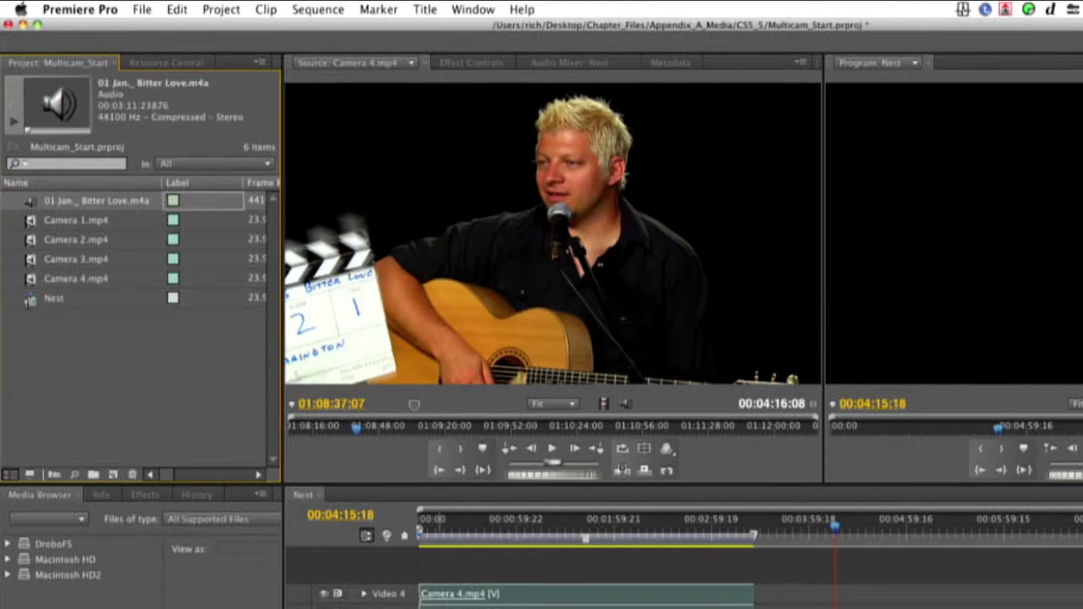
Create a new sequence from the Nest sequence and rename it as Multicam.
click(31, 298)
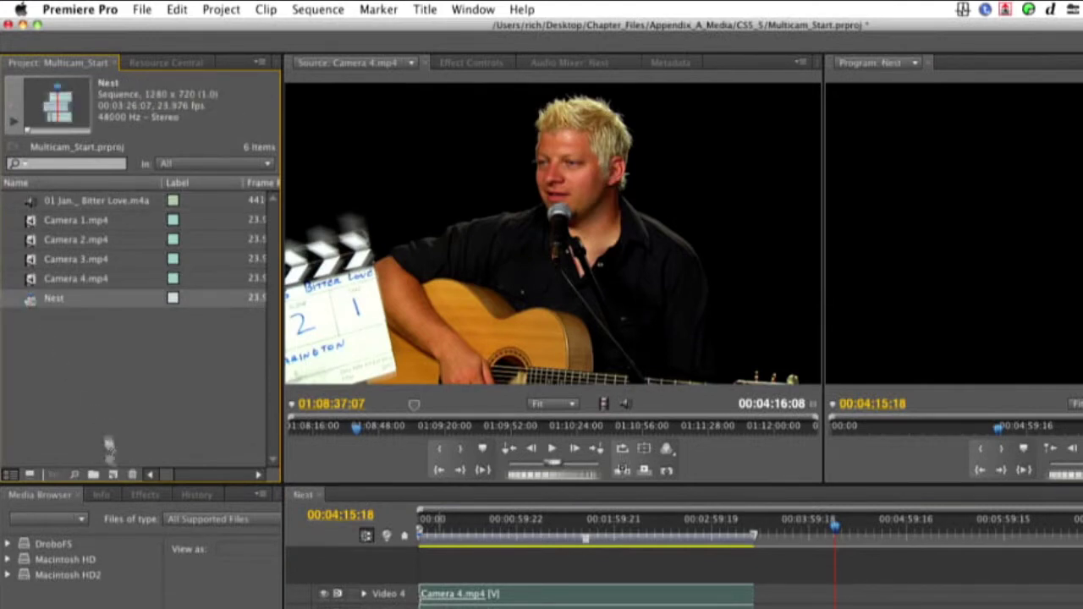
drag(110, 477, 111, 476)
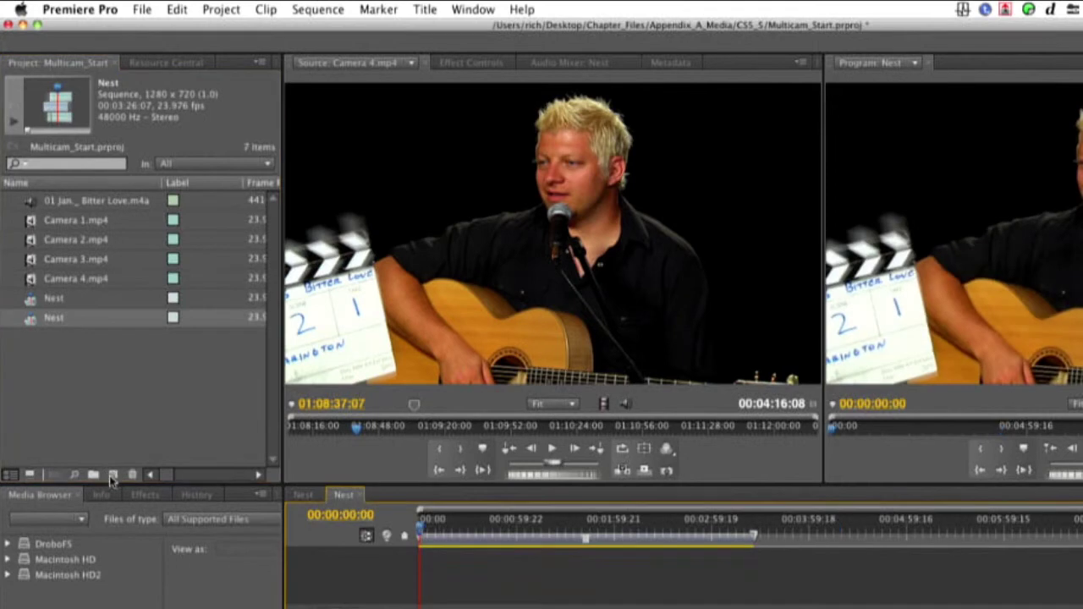
click(51, 318)
key(Return)
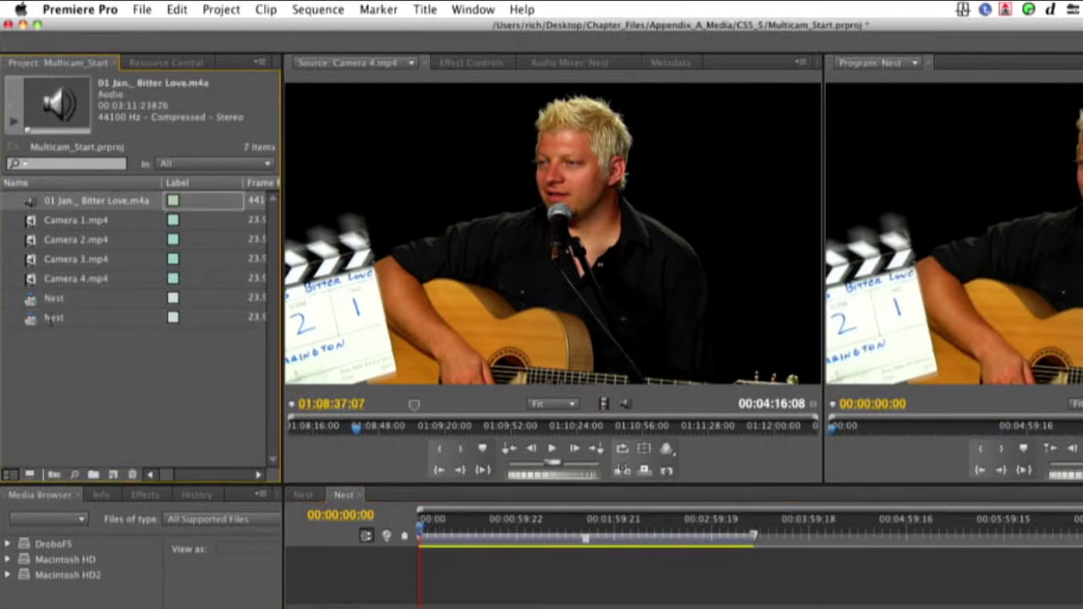
click(51, 318)
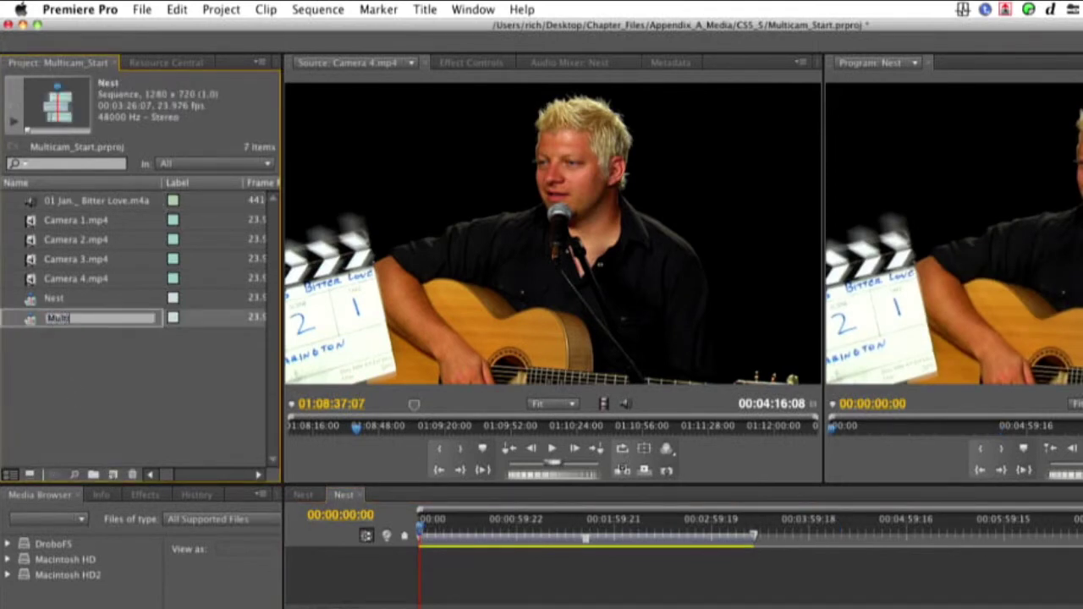
text(Multicam)
key(Return)
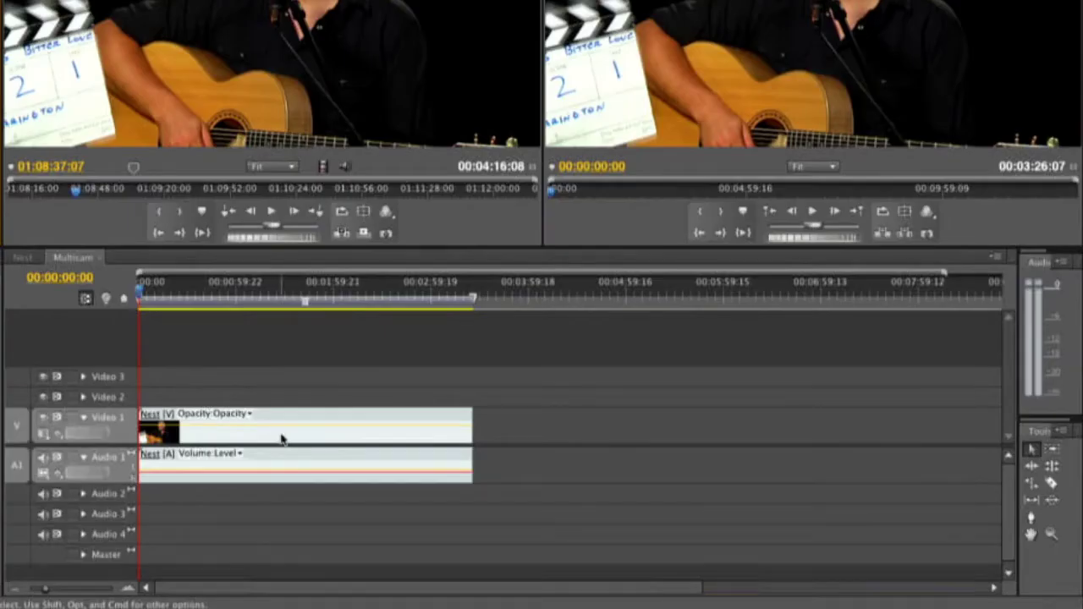
Enable Multi-Camera on the Nest clip in the Multicam sequence.
right_click(282, 438)
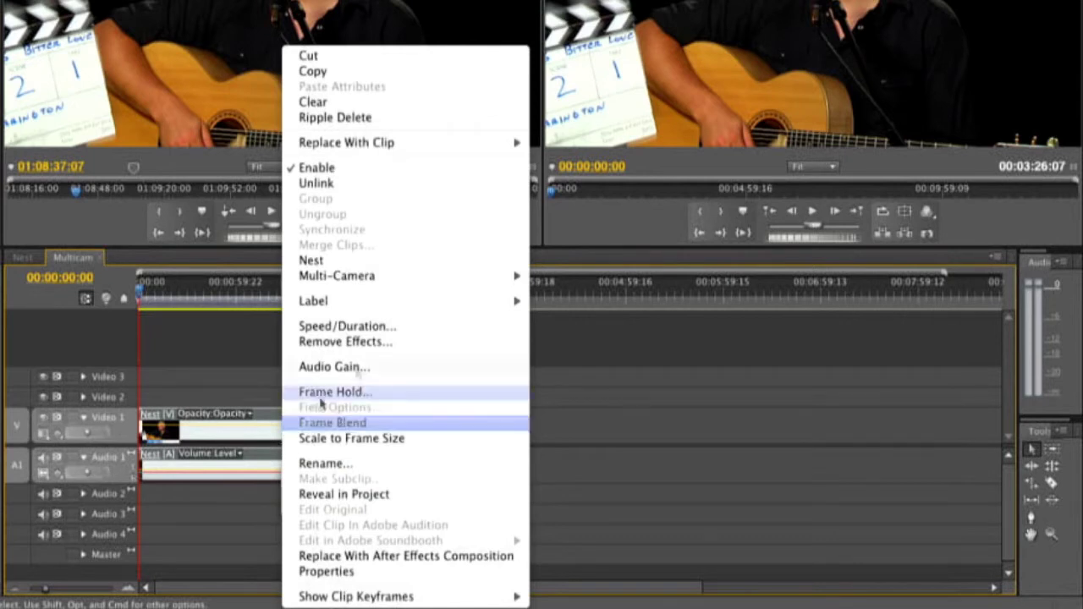
mouse_move(380, 278)
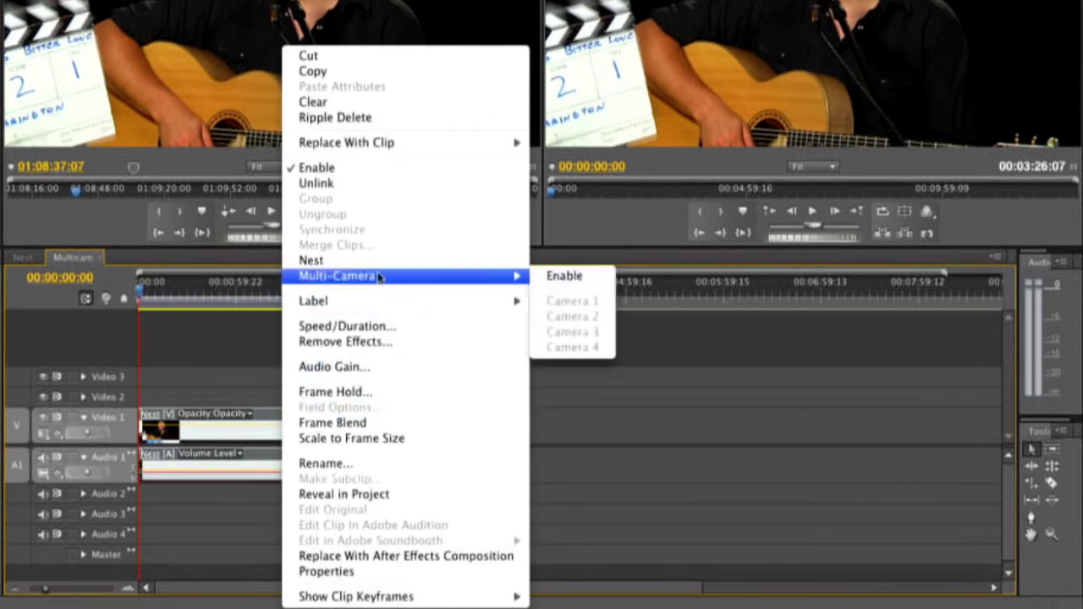
click(584, 277)
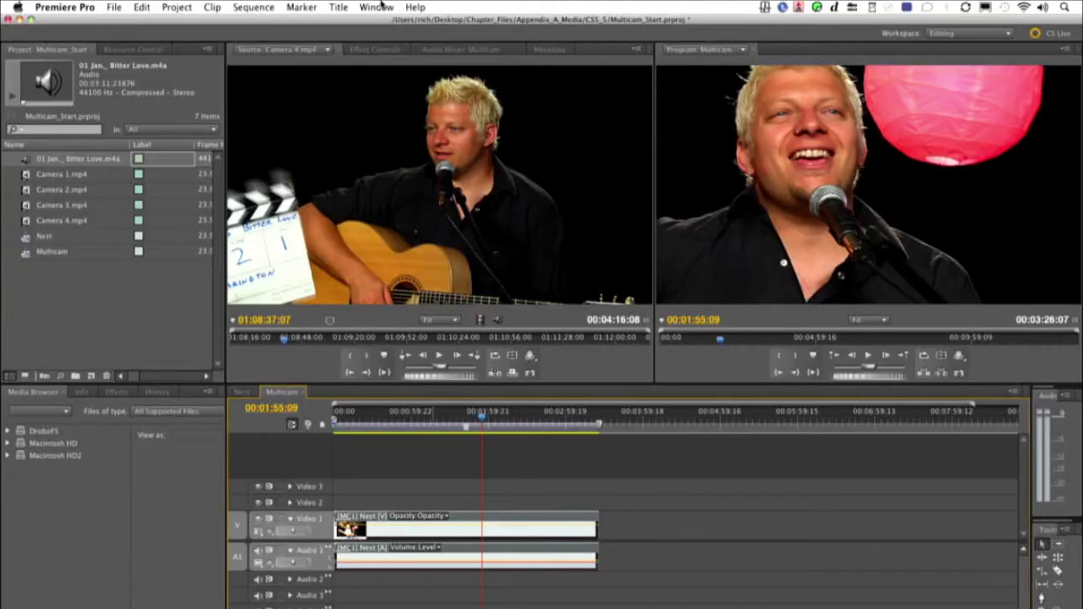
Open the Multi-Camera Monitor and enlarge it to cover the source and program monitors.
click(379, 7)
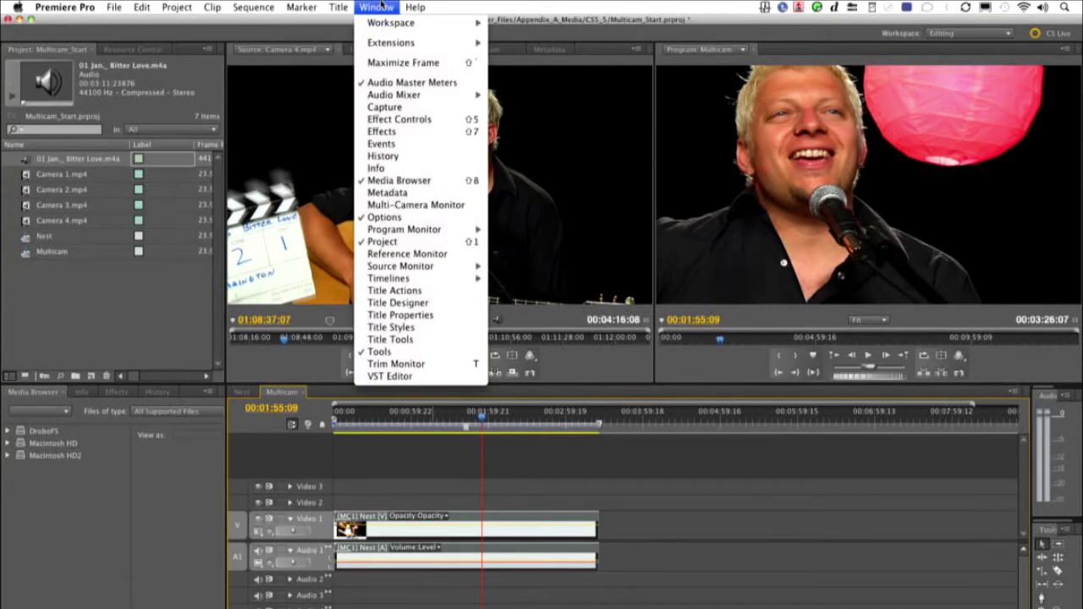
click(415, 205)
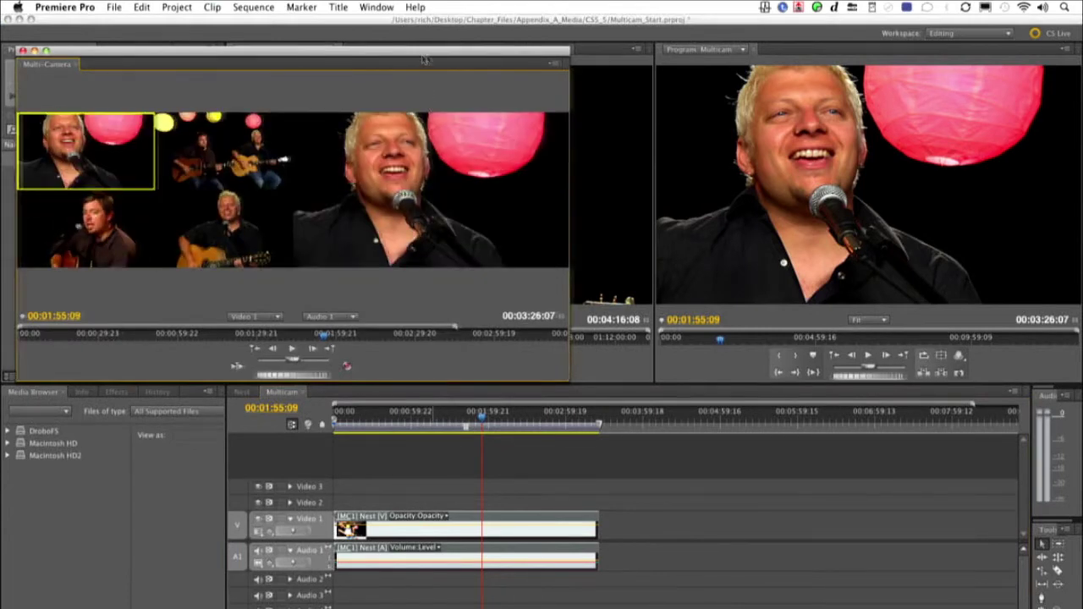
drag(423, 60, 632, 37)
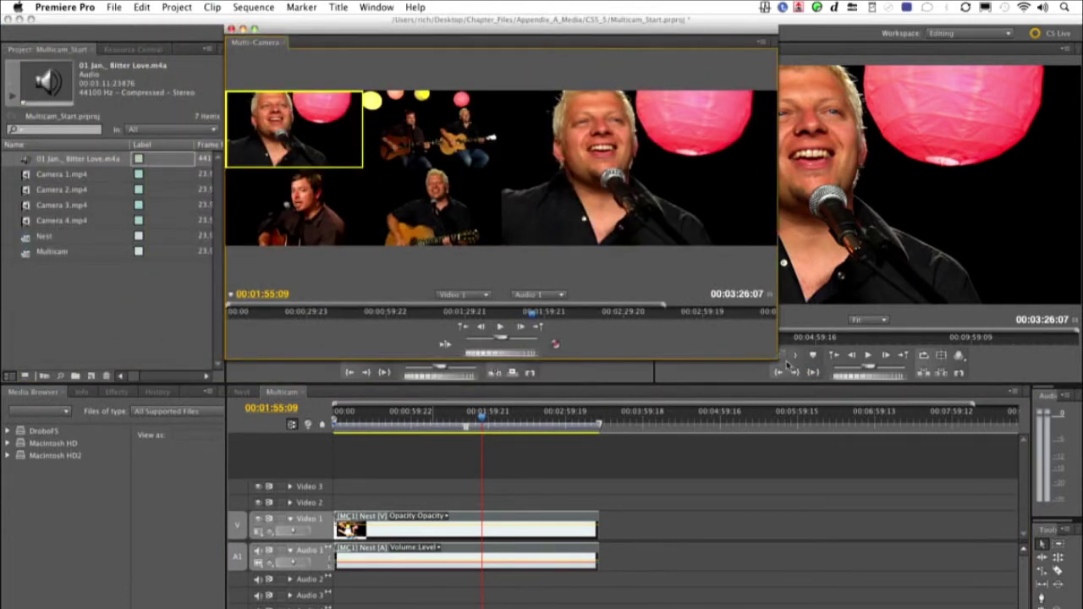
drag(779, 362, 1073, 383)
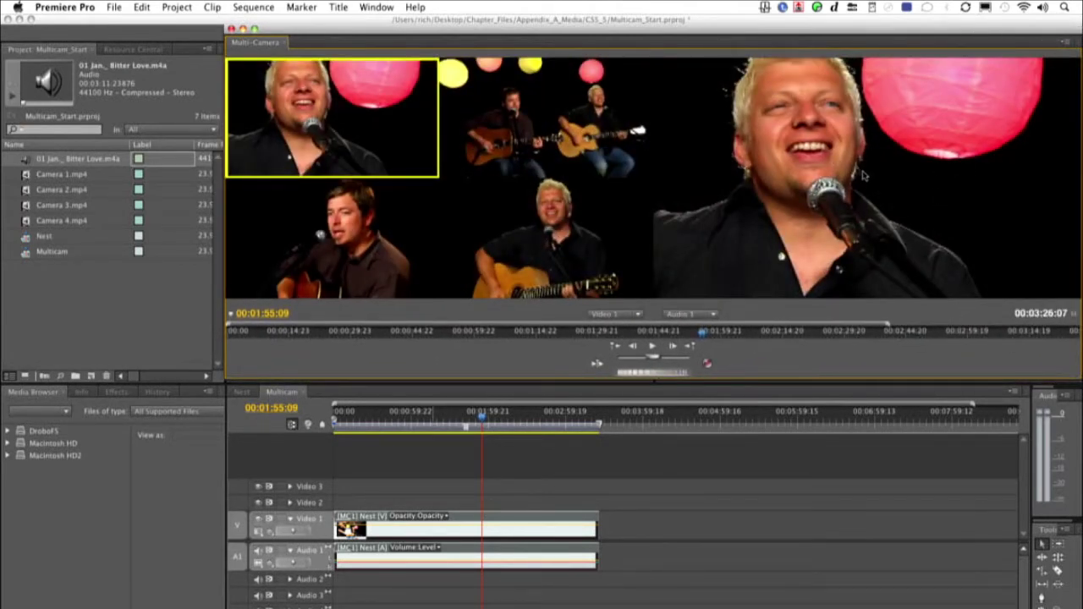
Make camera 2 active, record live switching from 00:00:22:11 to cameras 4, 1, 2, 3 and 2, and stop playback.
click(500, 146)
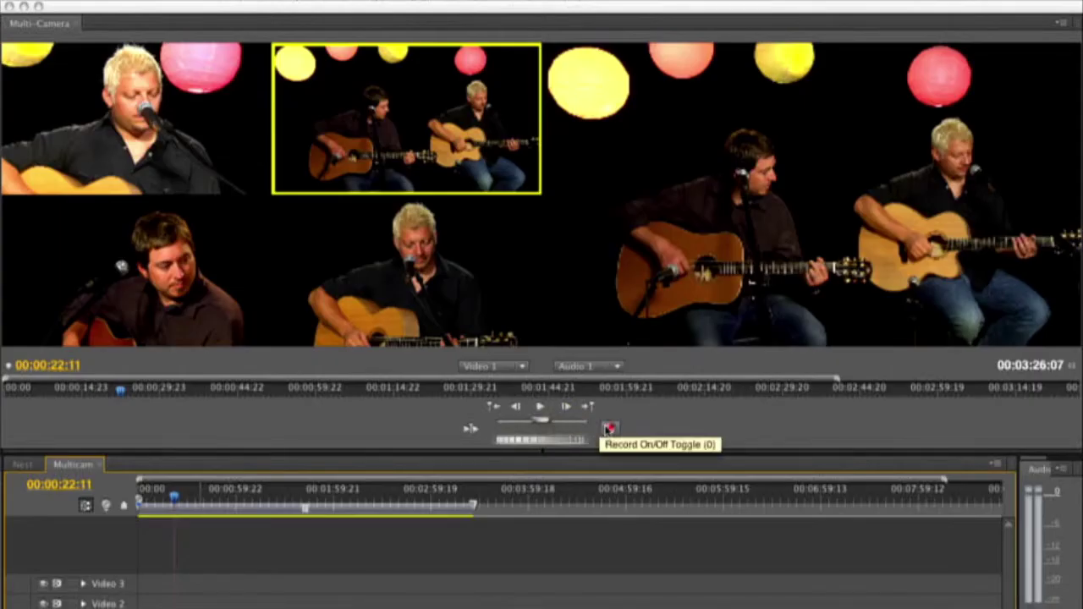
click(609, 430)
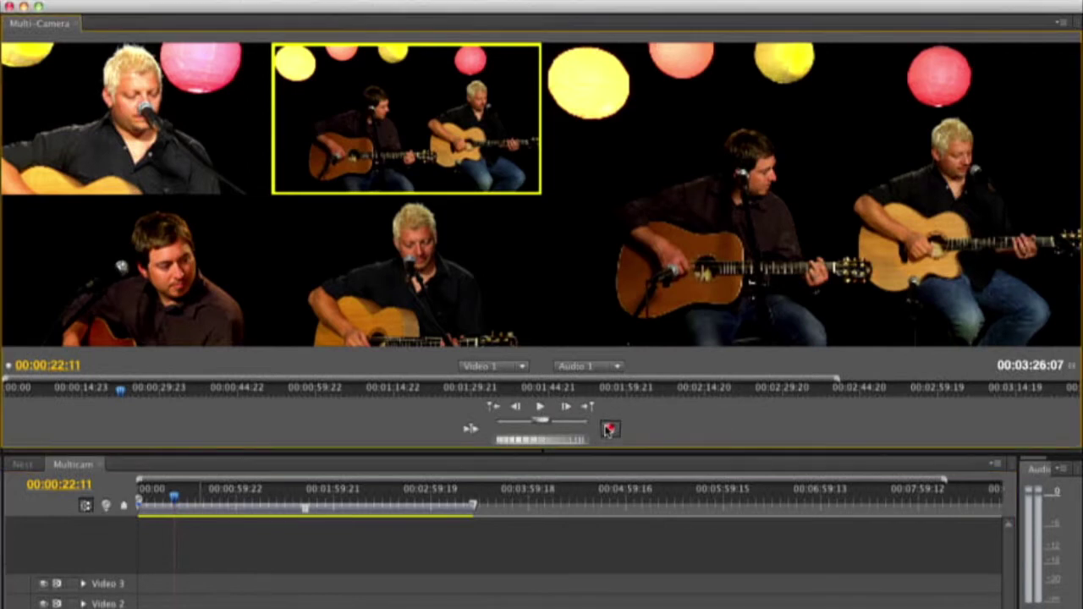
click(540, 410)
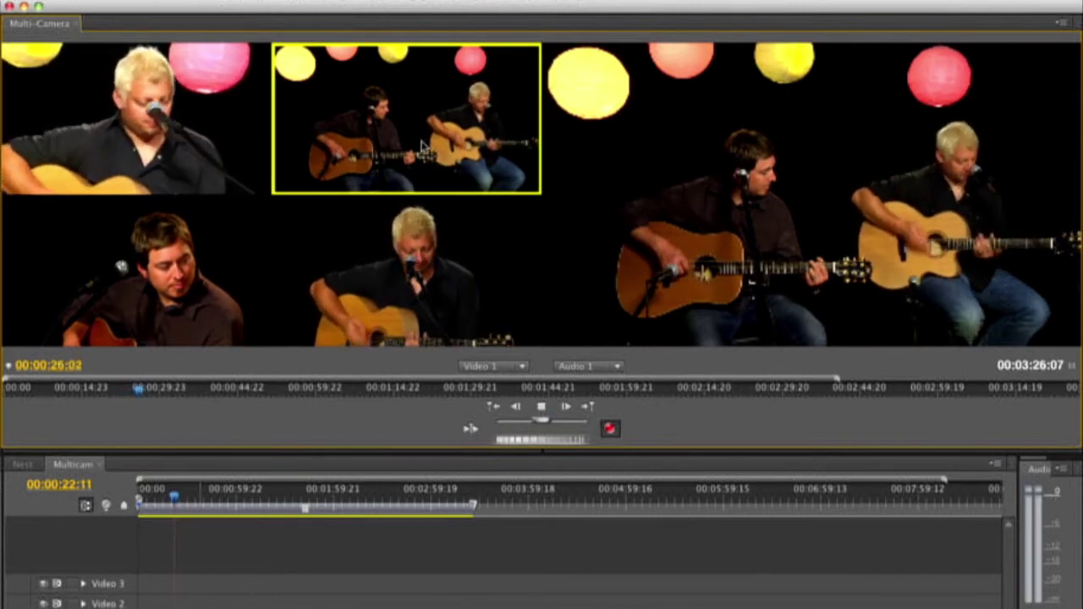
click(402, 263)
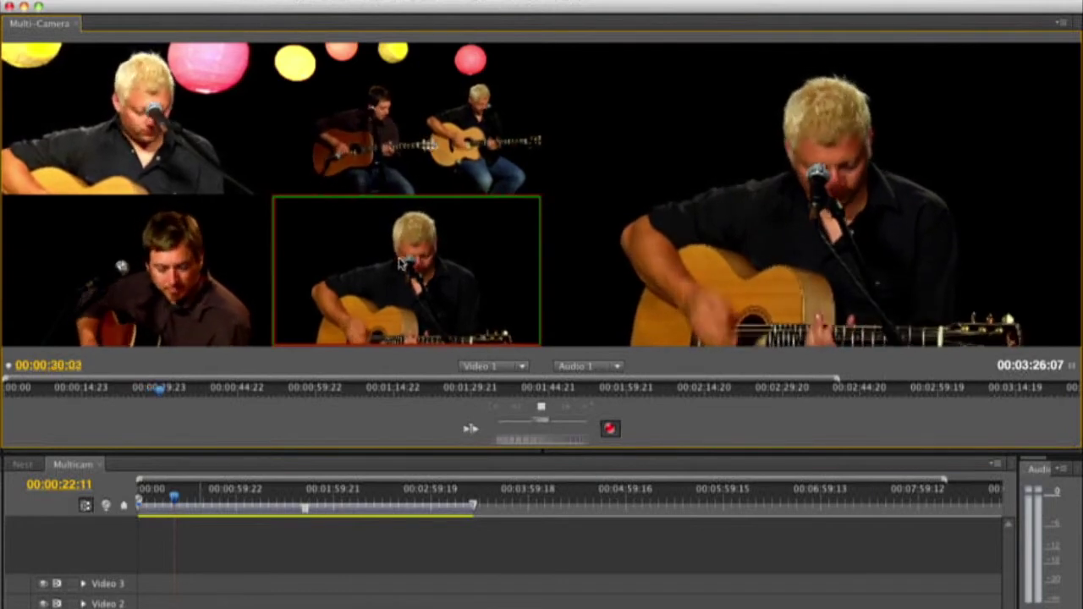
click(241, 141)
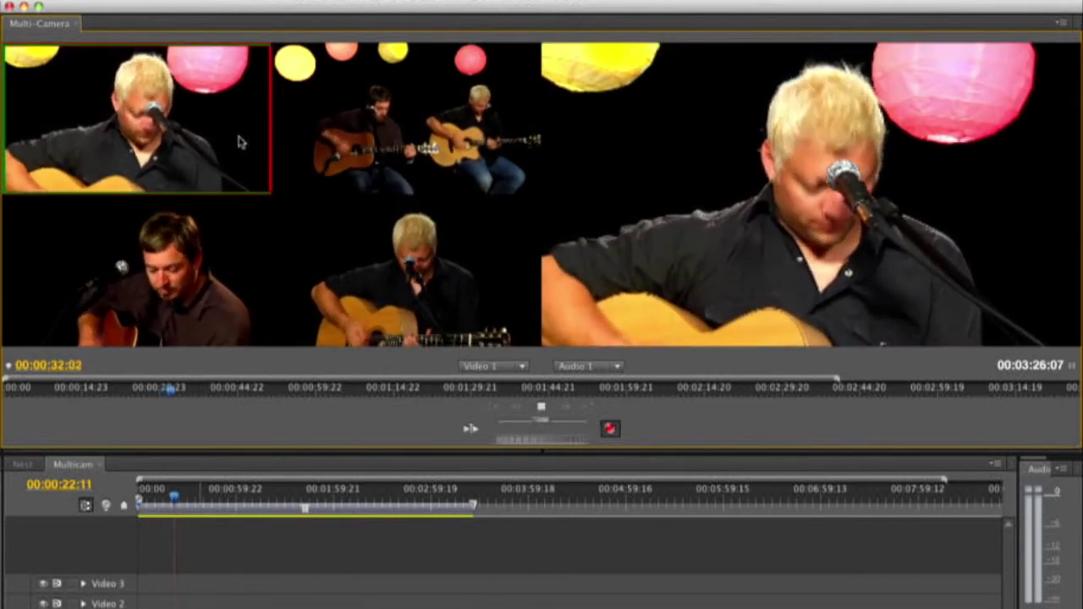
click(313, 148)
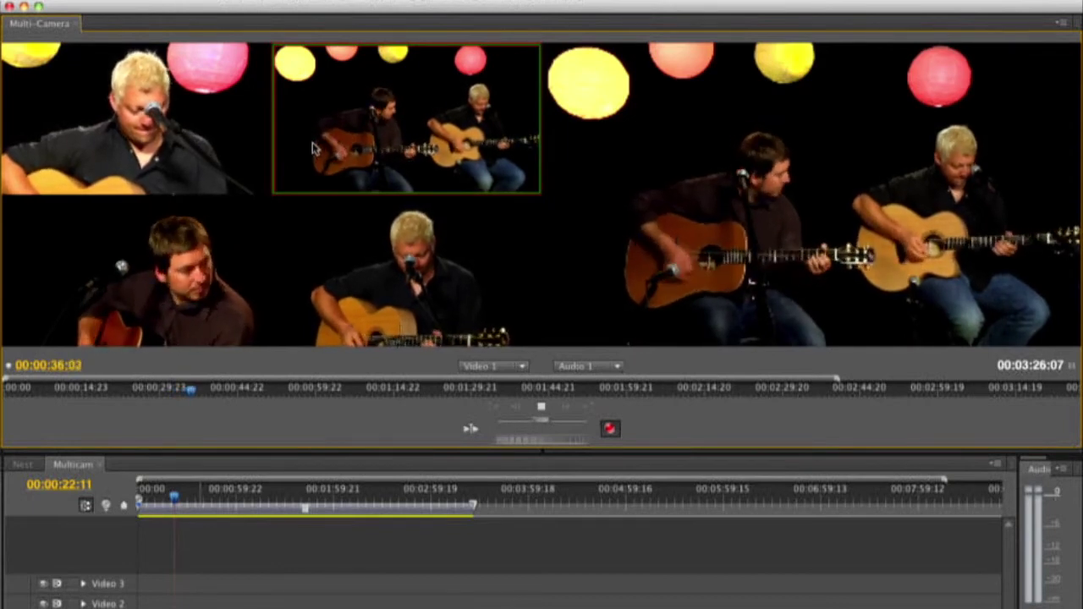
click(222, 231)
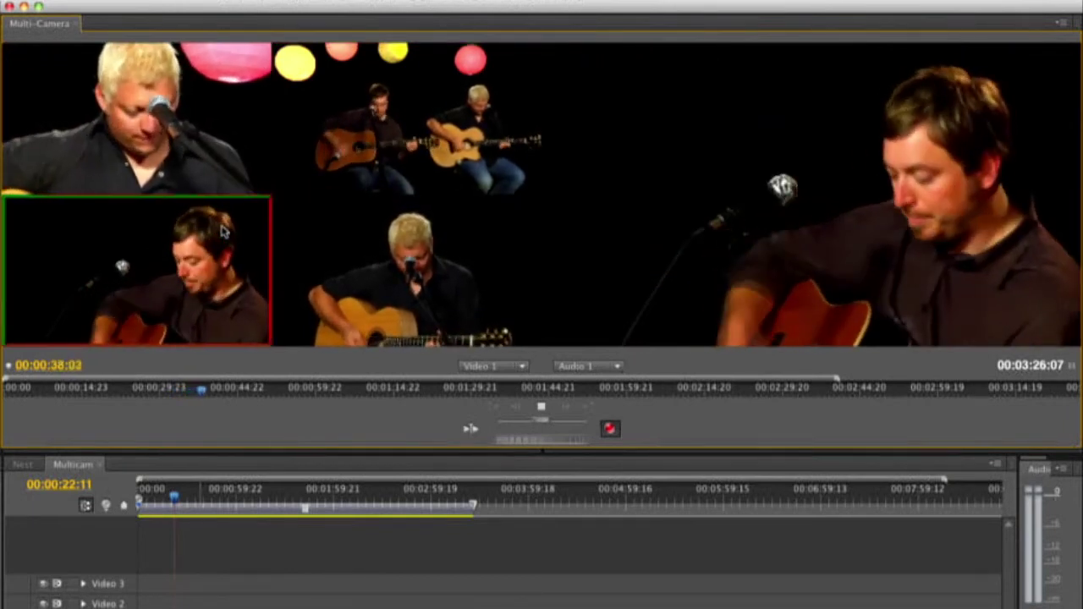
click(320, 146)
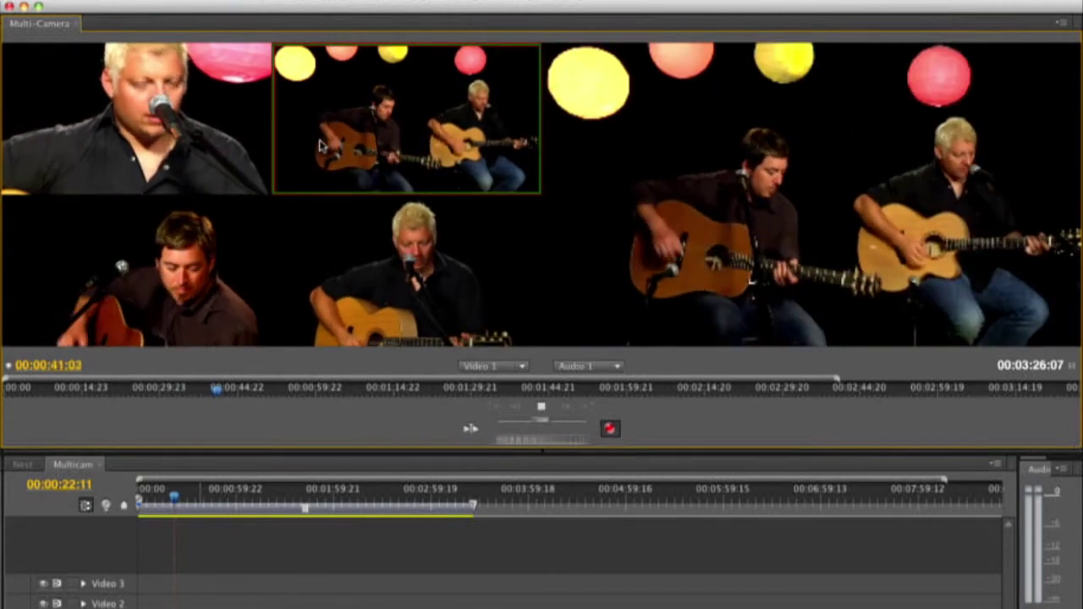
key(space)
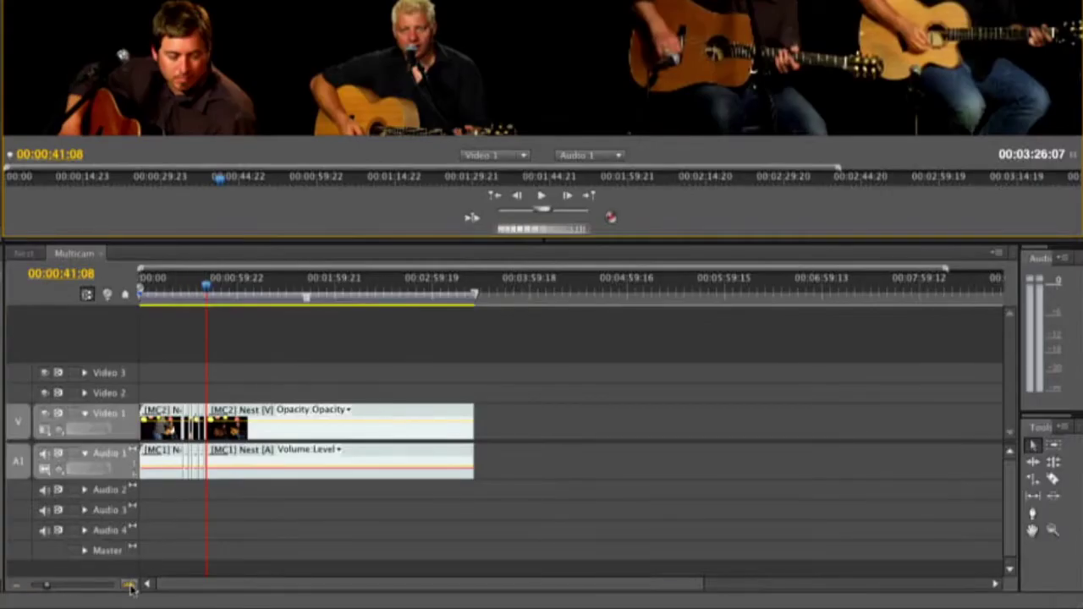
Record live switching from 00:00:43:01 to cameras 4, 2, 1, 2, 3 and 4, and stop playback at 00:01:09:08.
click(130, 585)
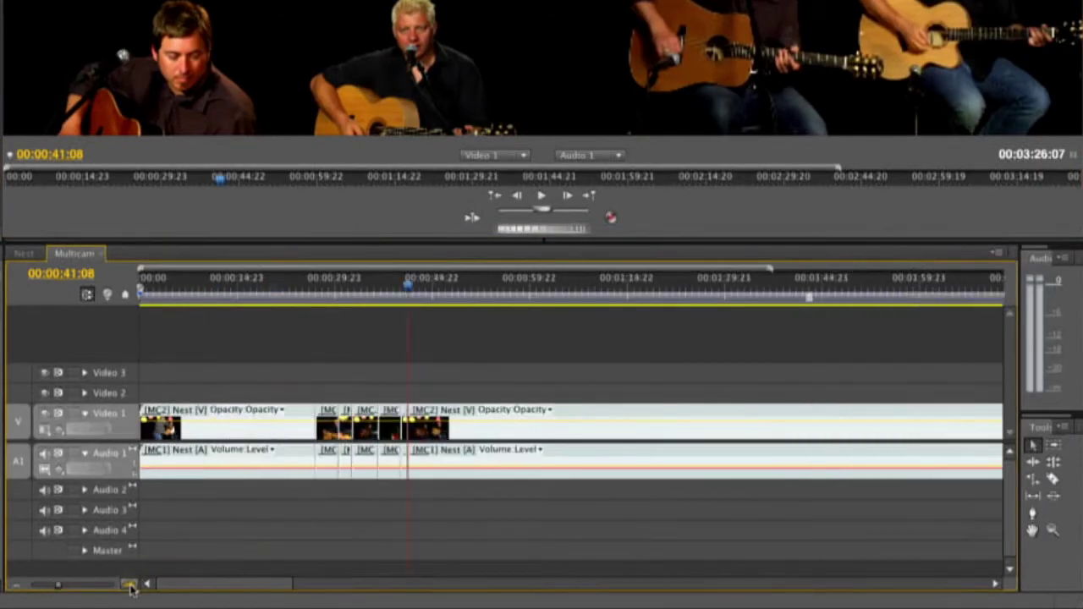
click(129, 586)
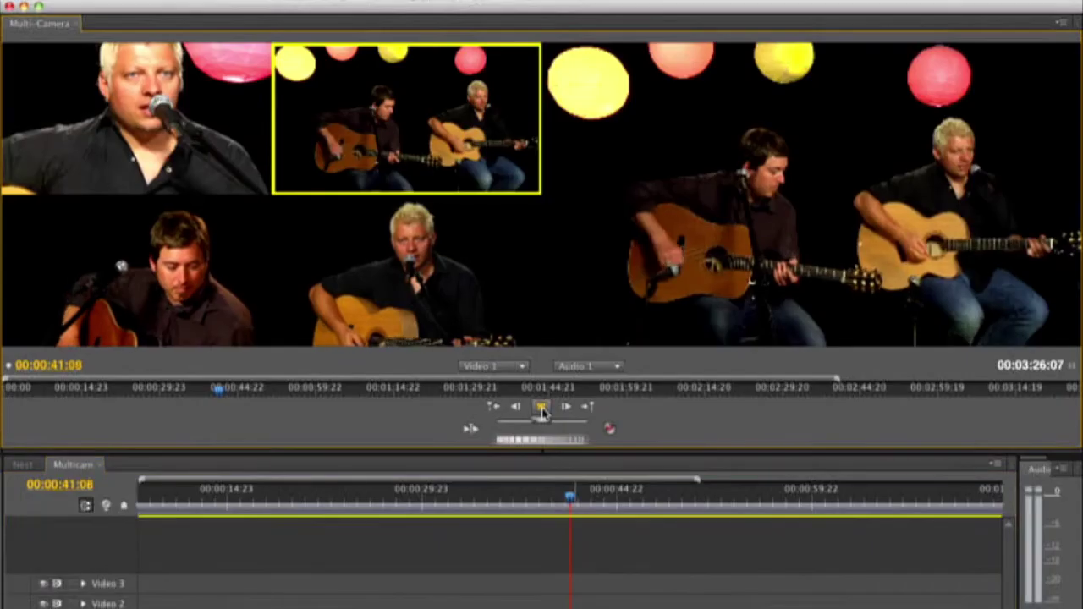
click(542, 196)
click(609, 429)
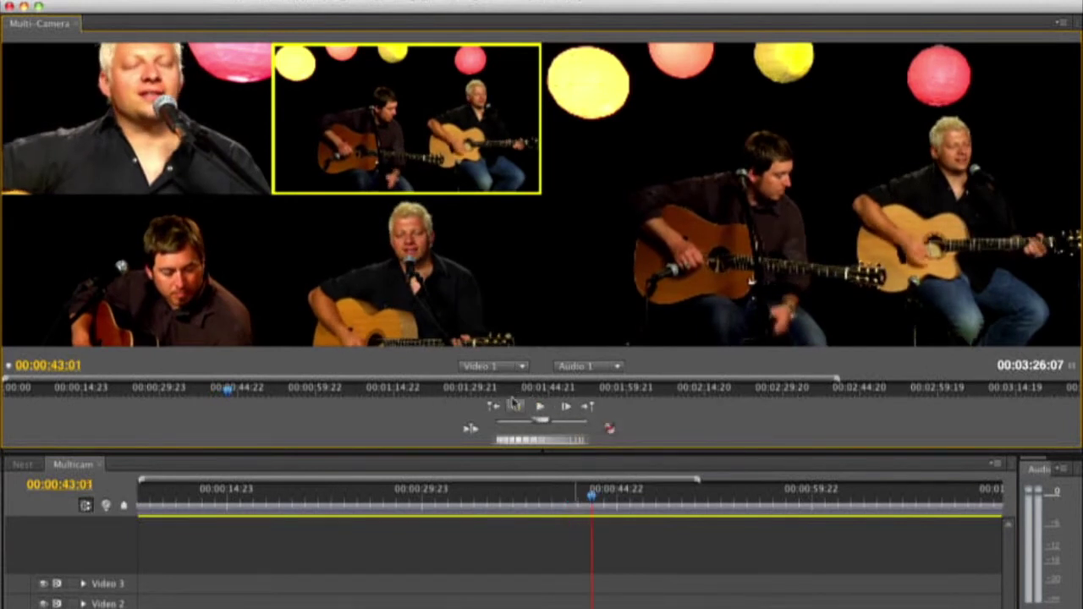
click(538, 408)
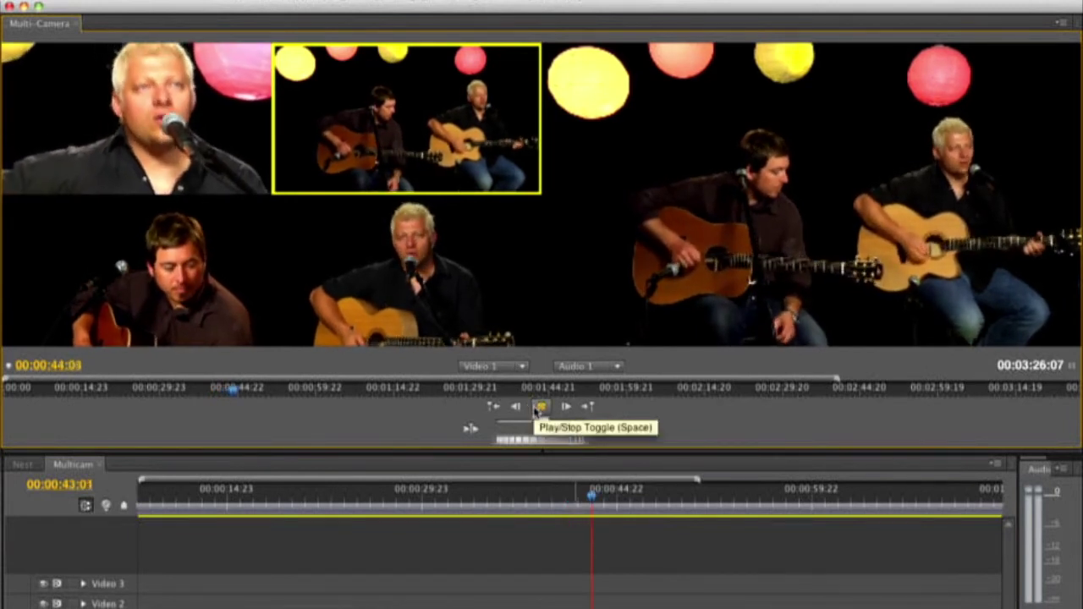
key(3)
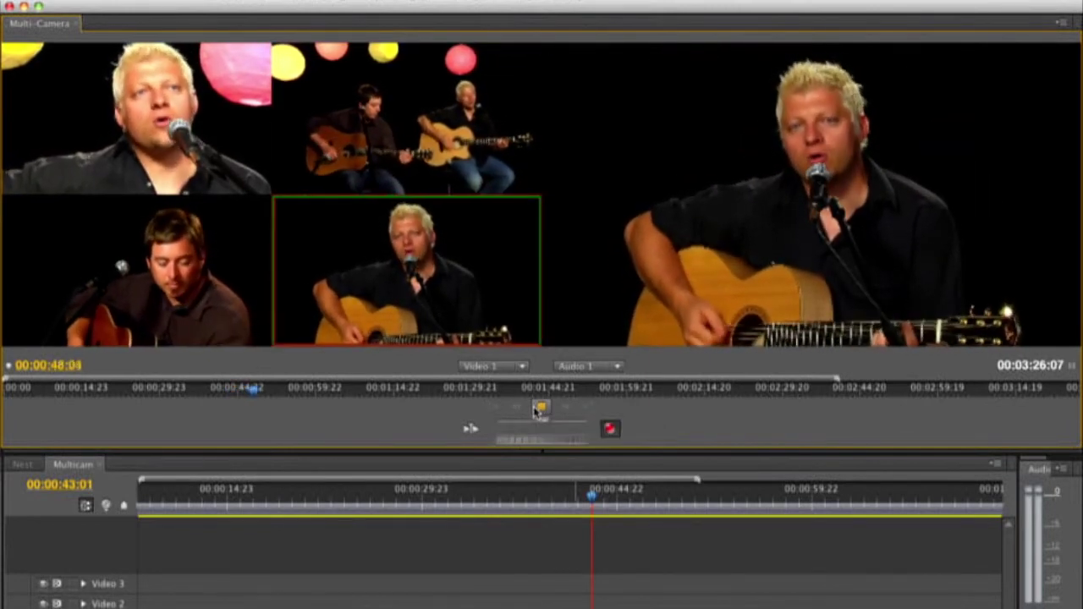
key(2)
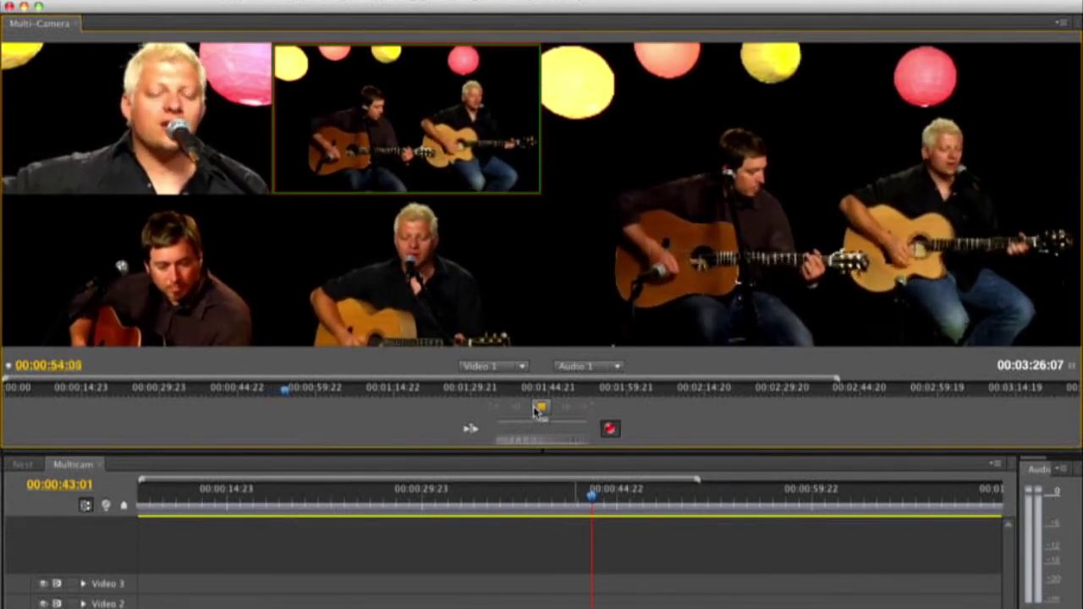
key(1)
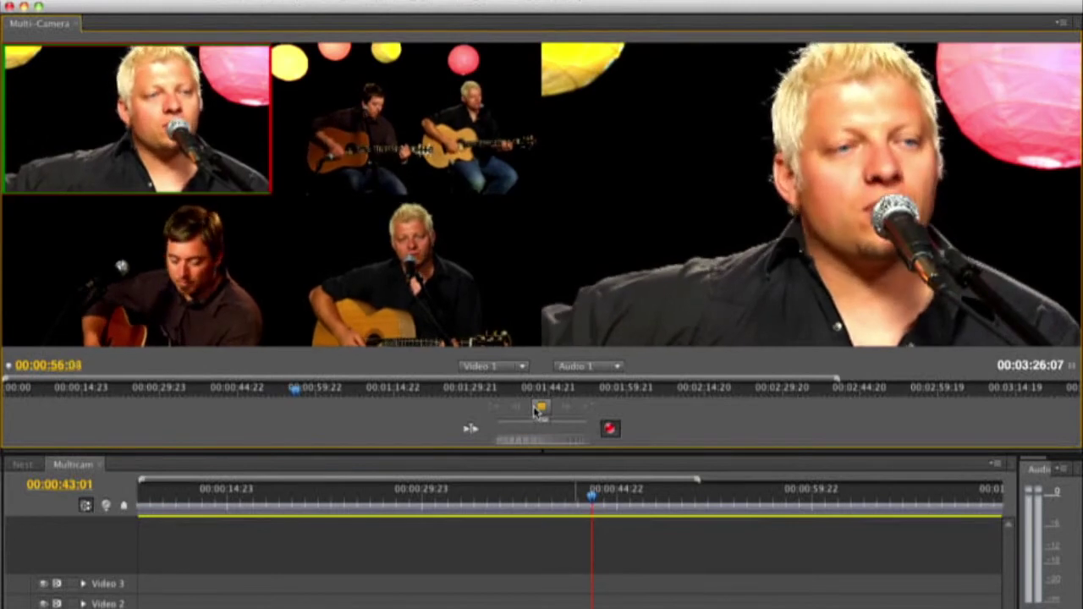
key(2)
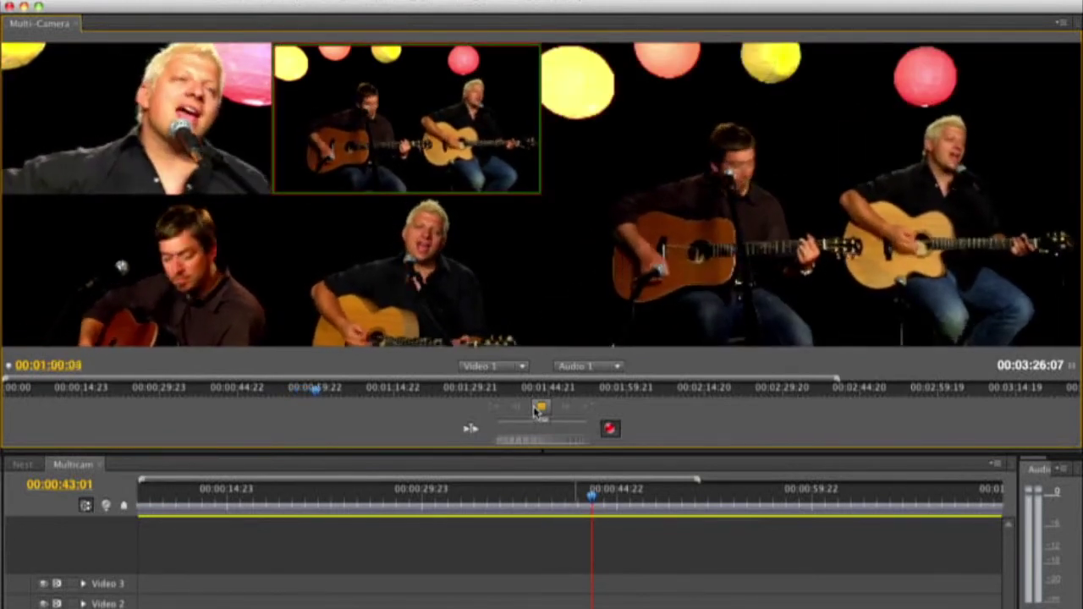
key(3)
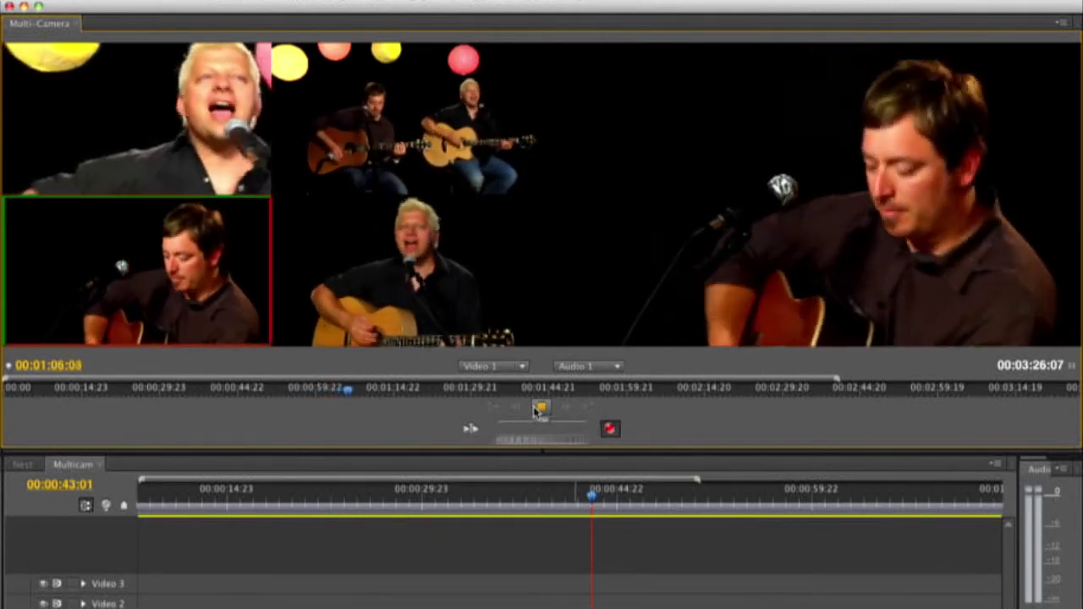
key(4)
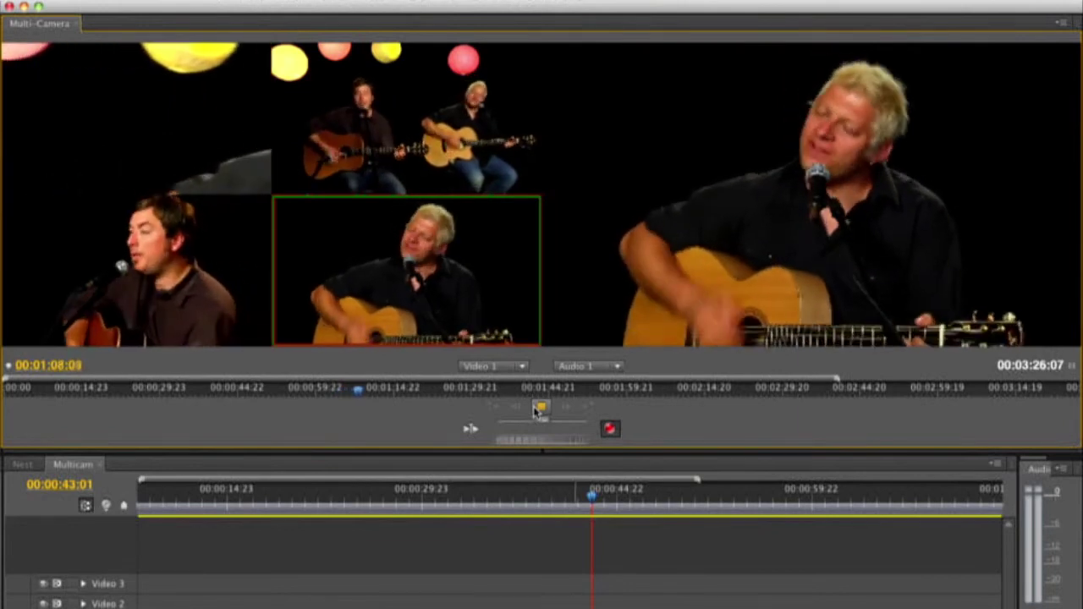
click(534, 408)
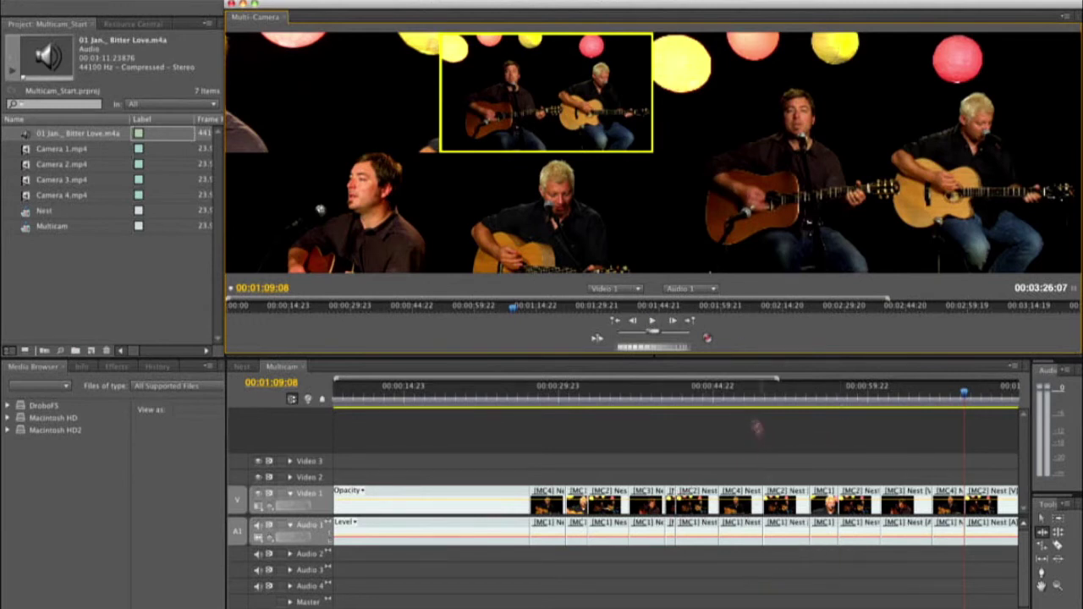
Close the Multi-Camera Monitor and roll the camera 4 to camera 2 cut just after 00:00:48:09 to 00:00:48:22.
click(749, 391)
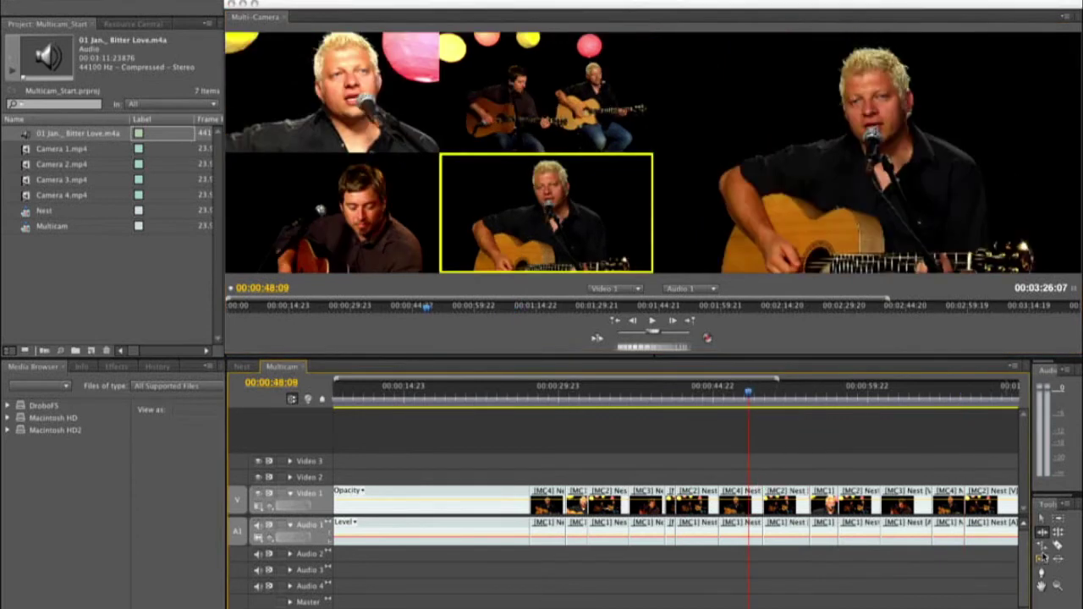
click(231, 5)
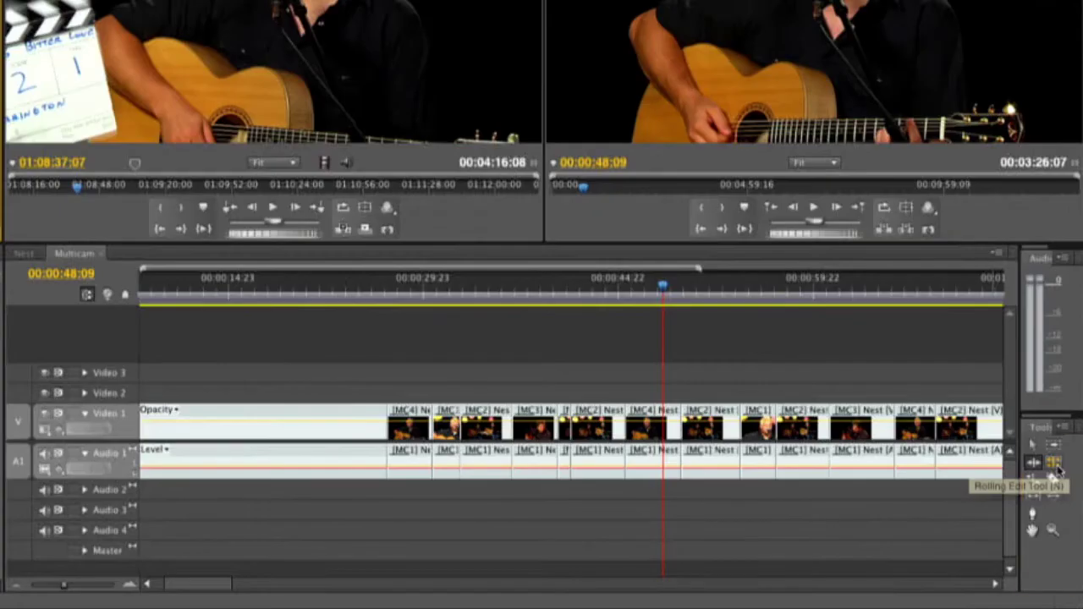
click(1060, 533)
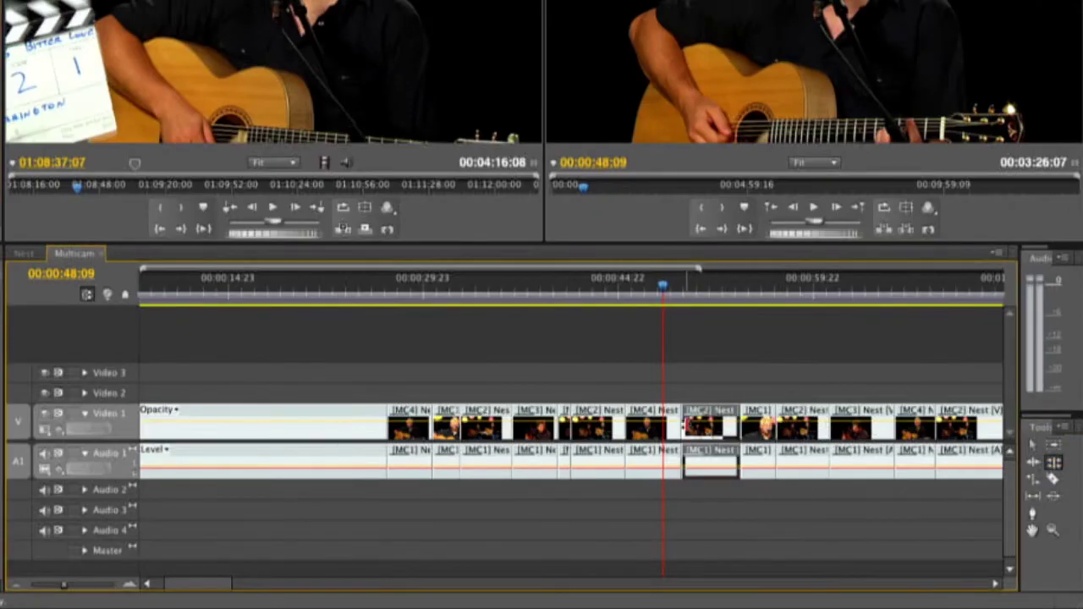
drag(680, 461, 671, 462)
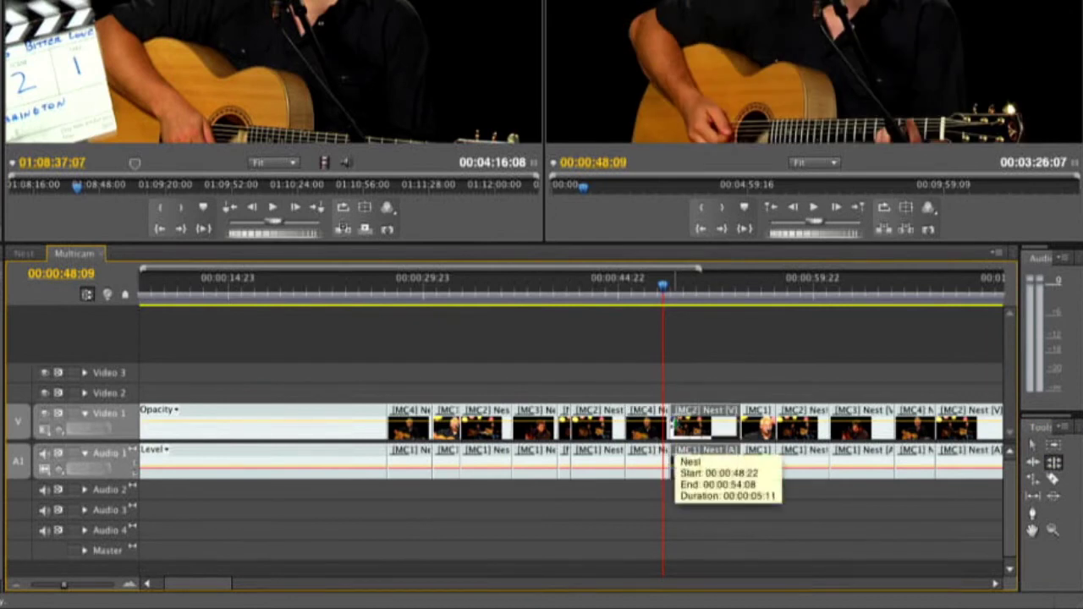
Roll the following camera 2 to 1 cut to 00:00:54:16 and the camera 1 to 2 cut to 00:00:56:08.
click(709, 286)
drag(713, 285, 745, 286)
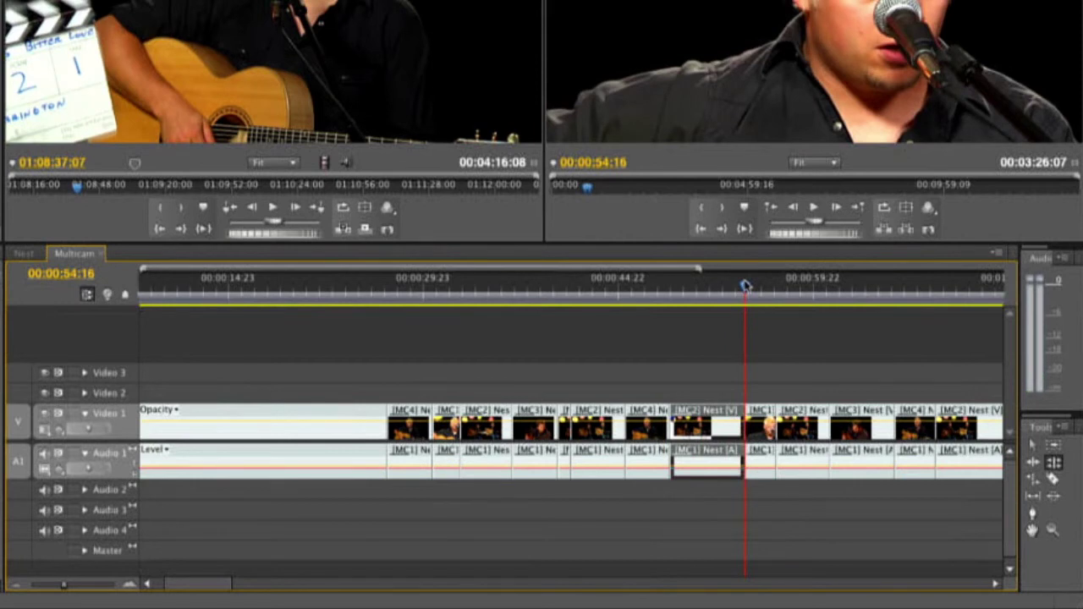
drag(745, 286, 767, 285)
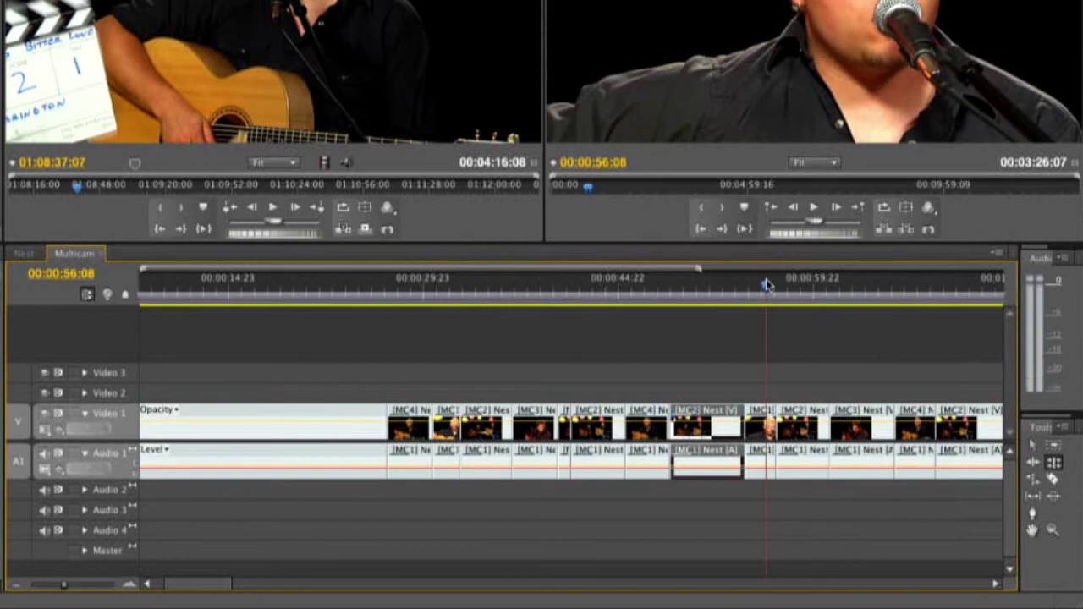
key(2)
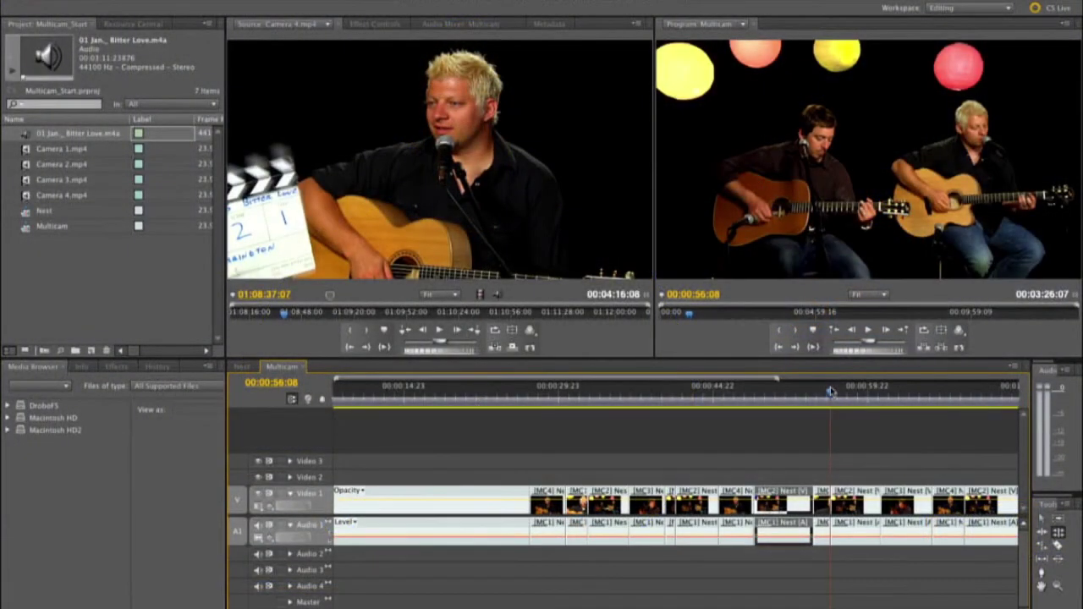
Open the camera 2 clip starting at 00:00:56:08 in the source monitor and switch its angle to camera 4.
click(1042, 519)
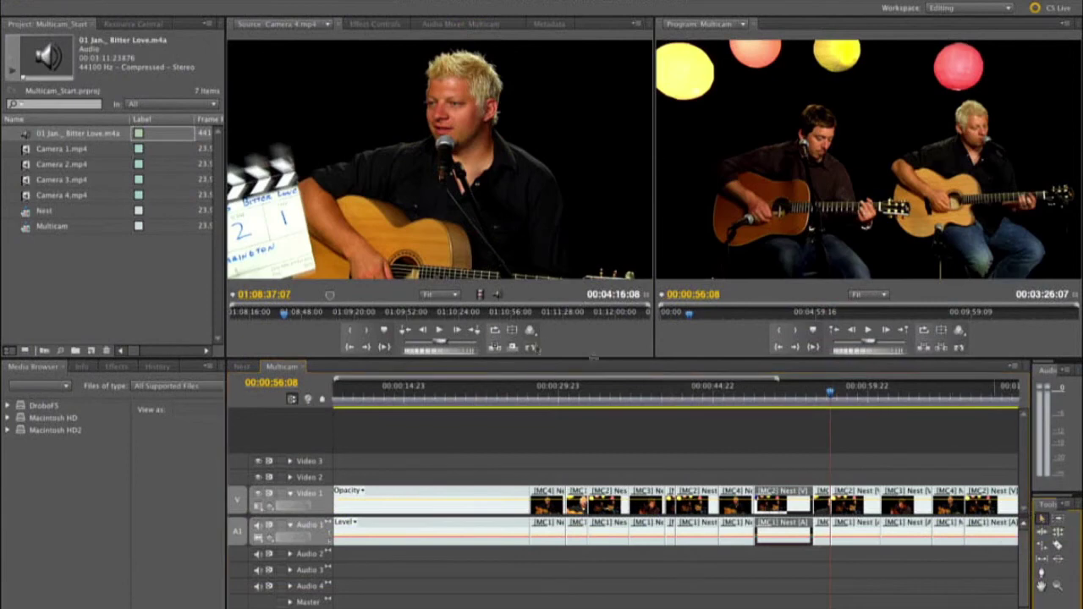
double_click(850, 508)
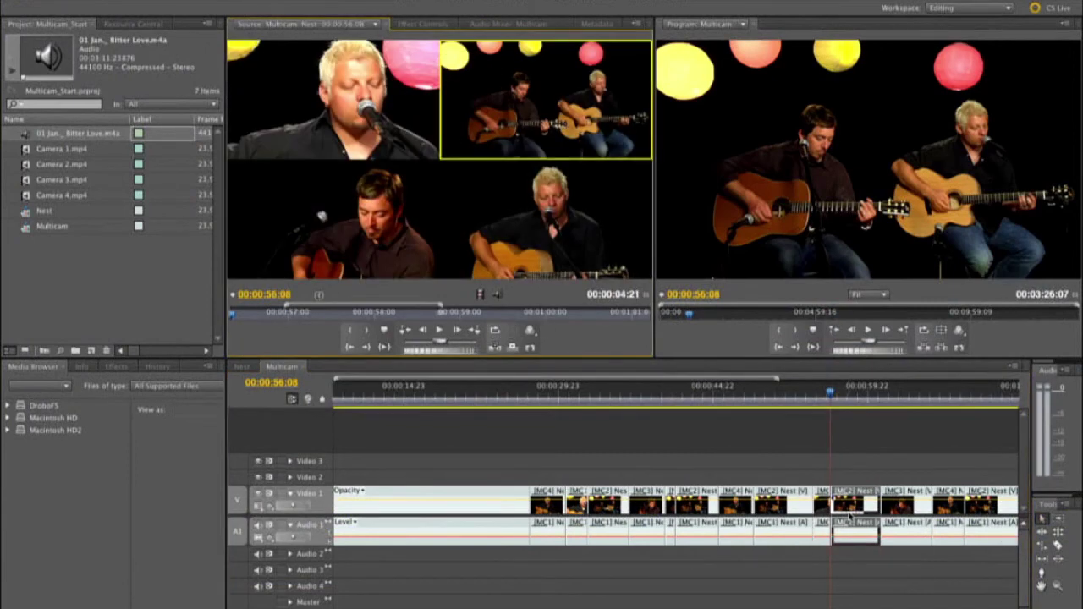
click(527, 200)
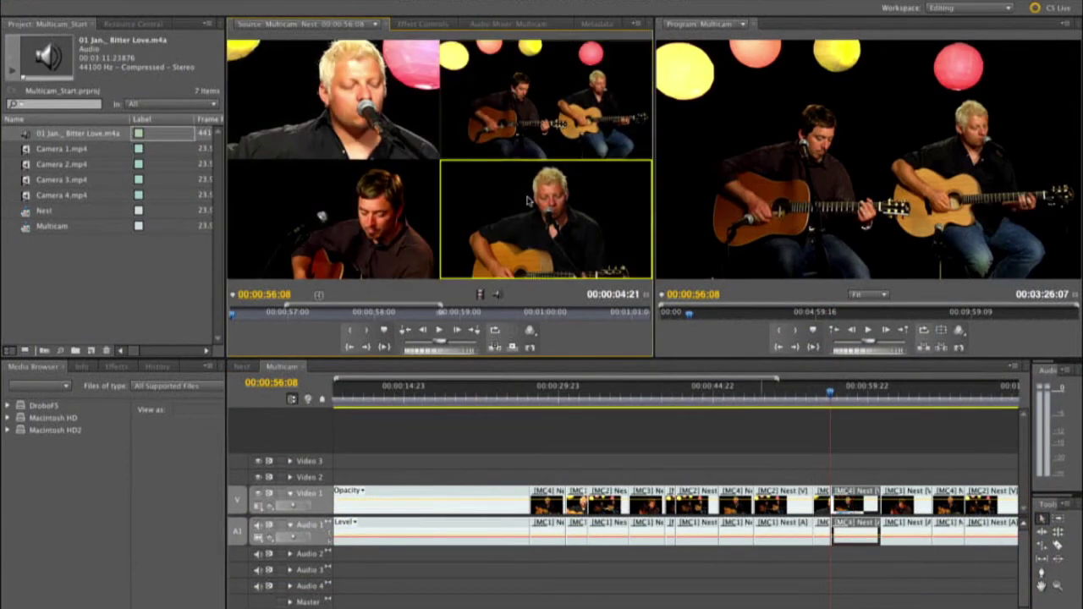